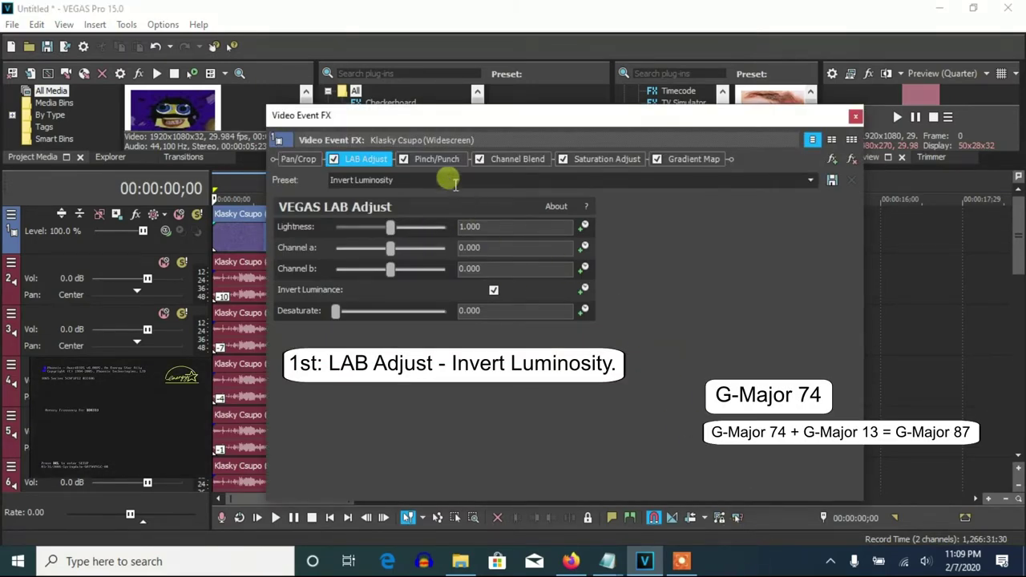
Step: Review the Pinch/Punch, Channel Blend and Saturation Adjust settings in the video event's effects chain
left_click(439, 159)
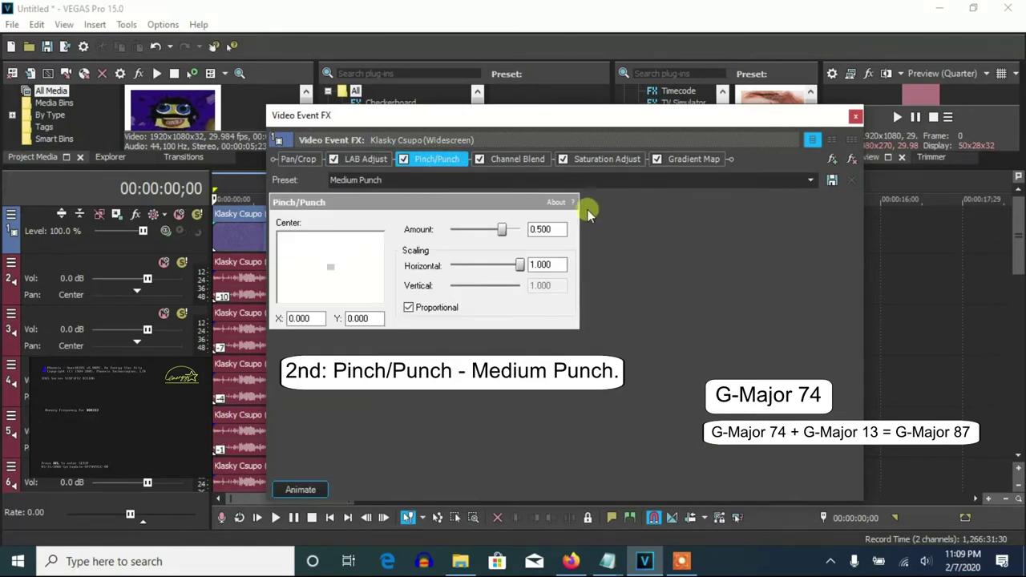
left_click(533, 159)
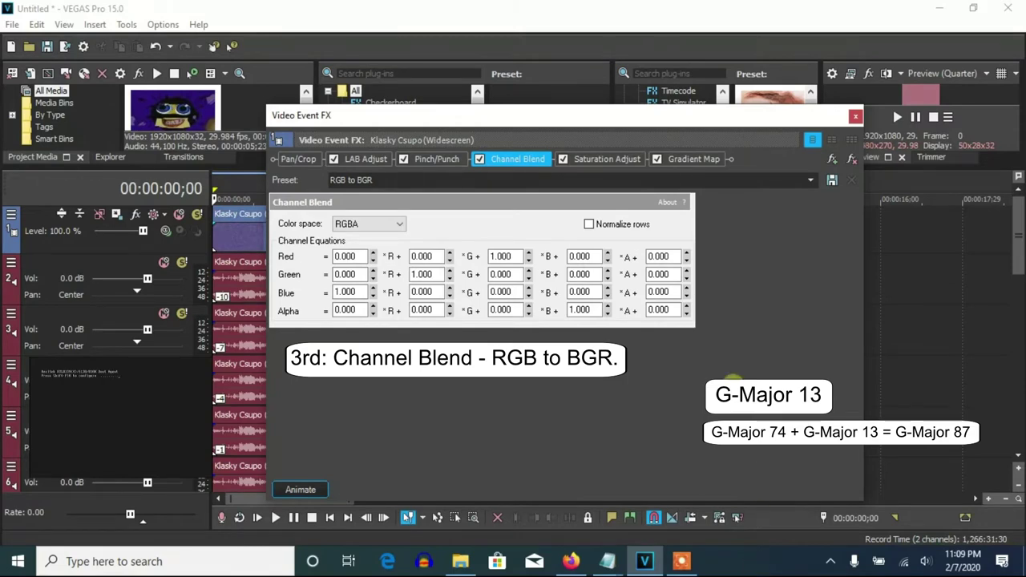
left_click(615, 159)
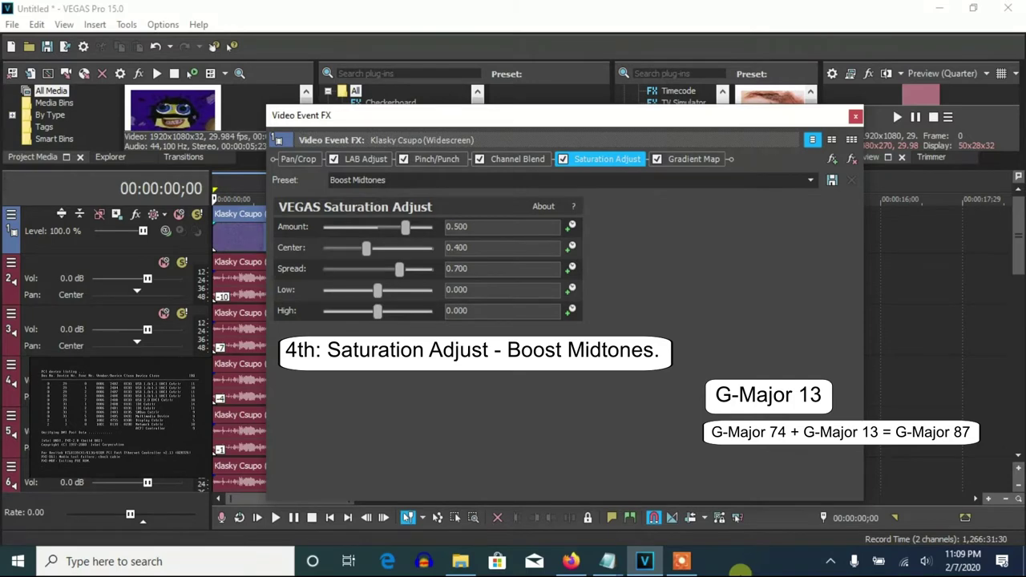
Step: Inspect the colour values of each Gradient Map spot in the video event's effects, then close the effects window
left_click(693, 165)
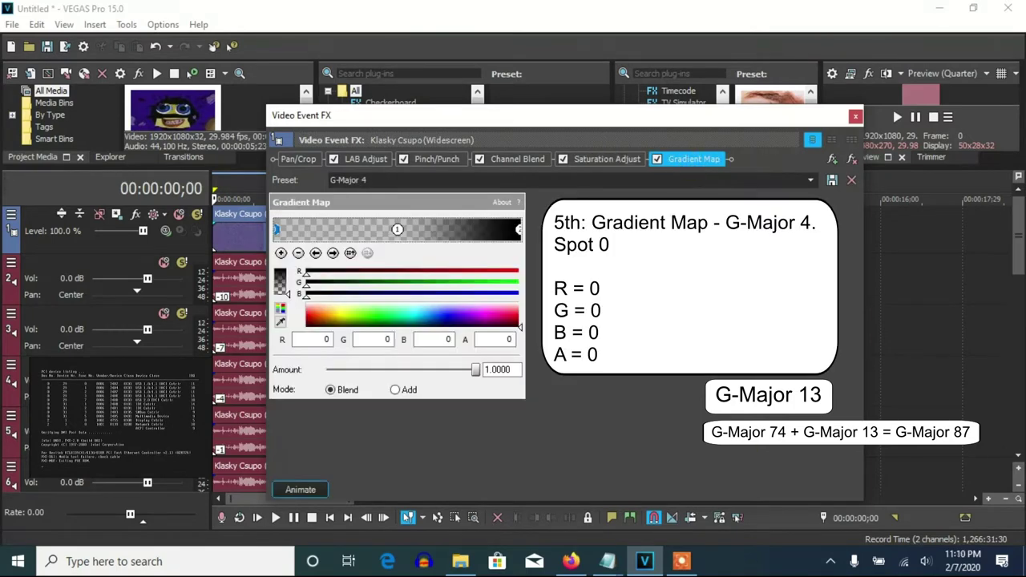
left_click(333, 253)
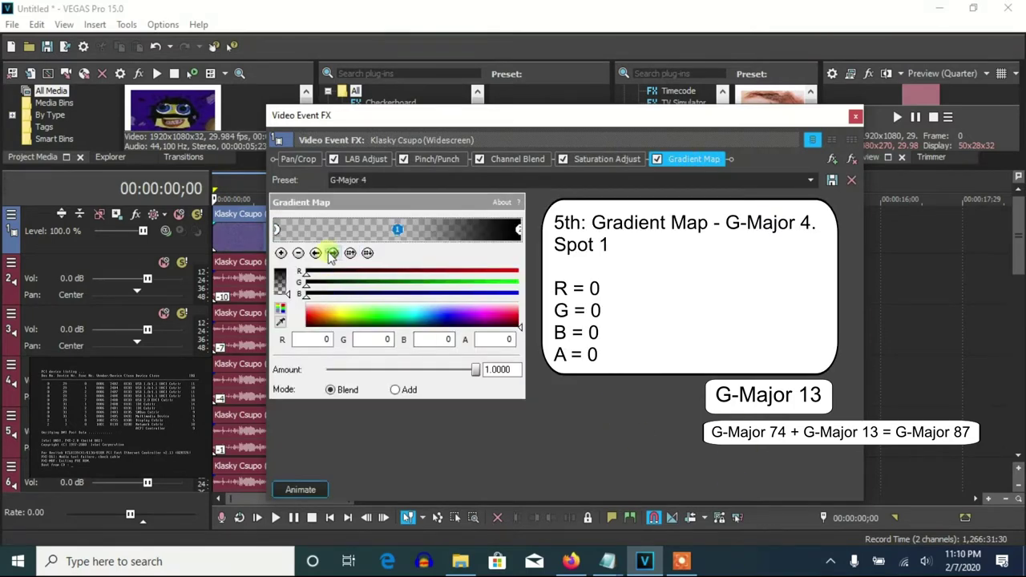
left_click(332, 253)
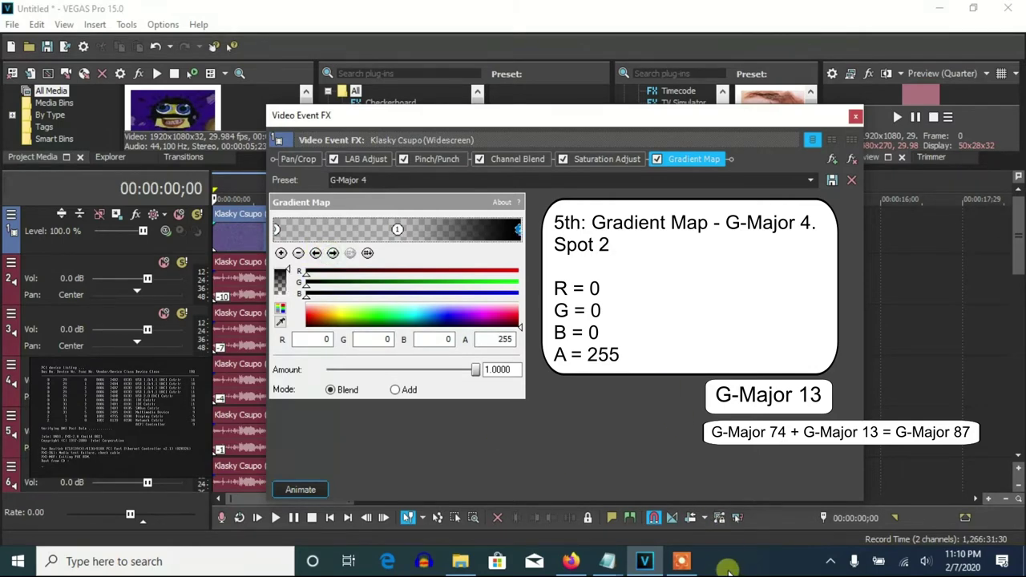
left_click(855, 116)
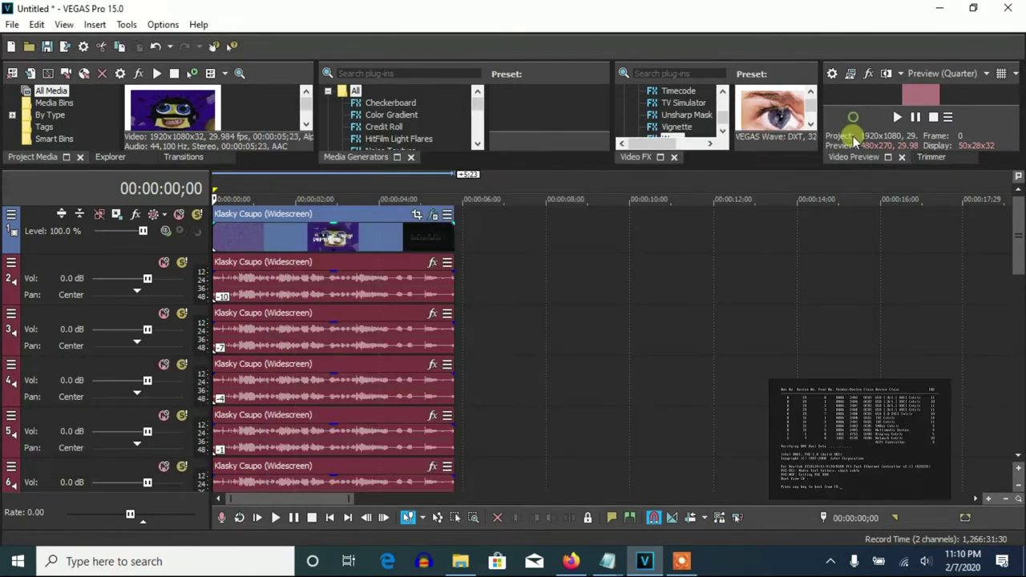
Step: Check the time stretch and pitch shift properties of the audio events on tracks 2 and 3
right_click(413, 296)
left_click(449, 544)
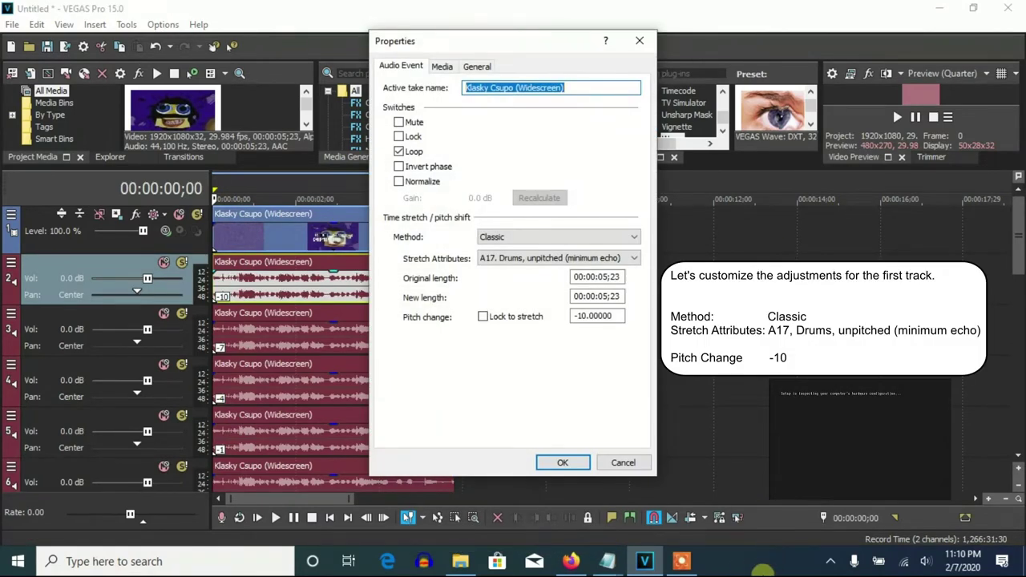
left_click(562, 463)
right_click(321, 350)
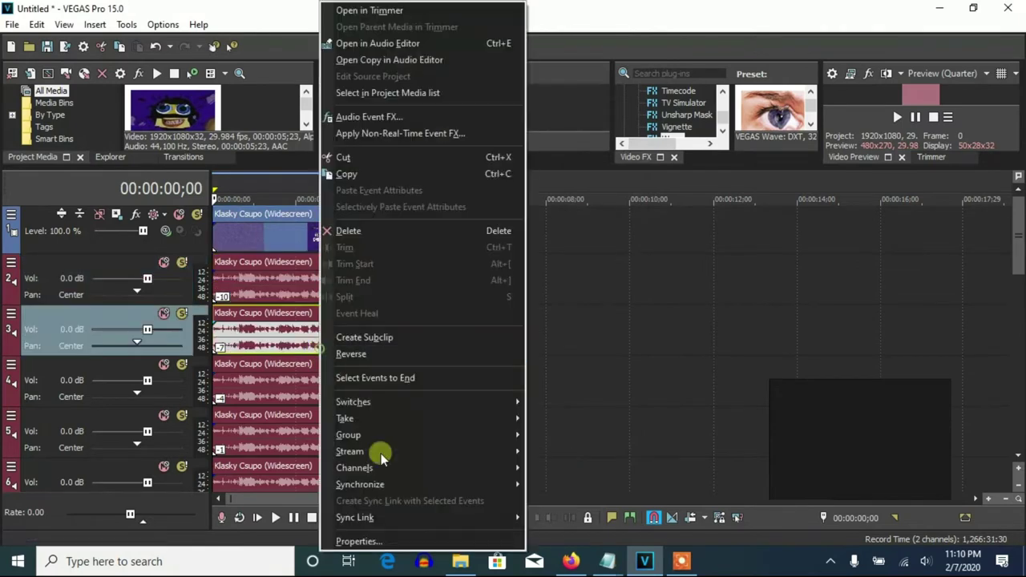
left_click(358, 541)
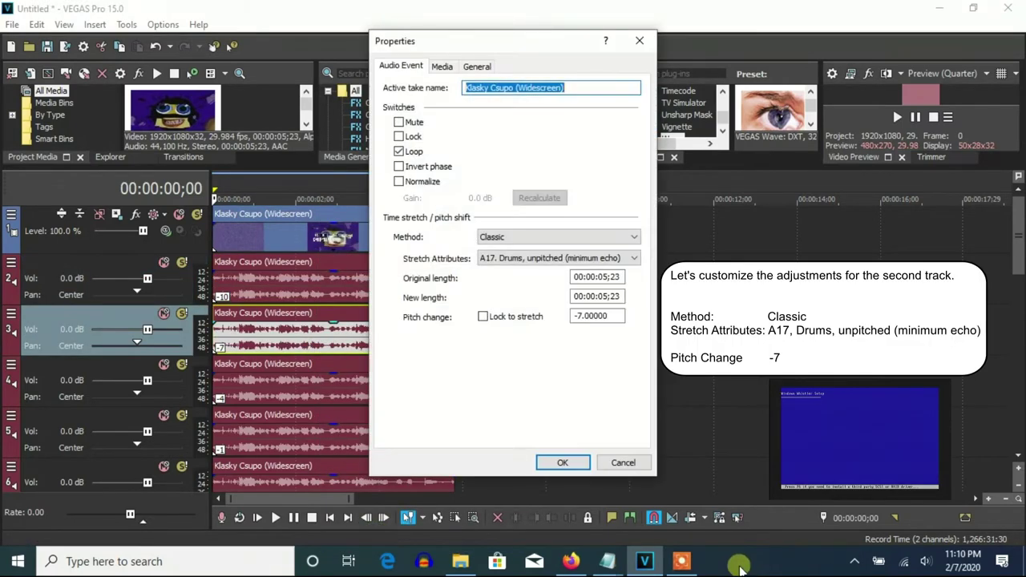
left_click(561, 463)
Step: Check the time stretch and pitch shift properties of the audio events on tracks 4 and 5
right_click(306, 385)
left_click(371, 539)
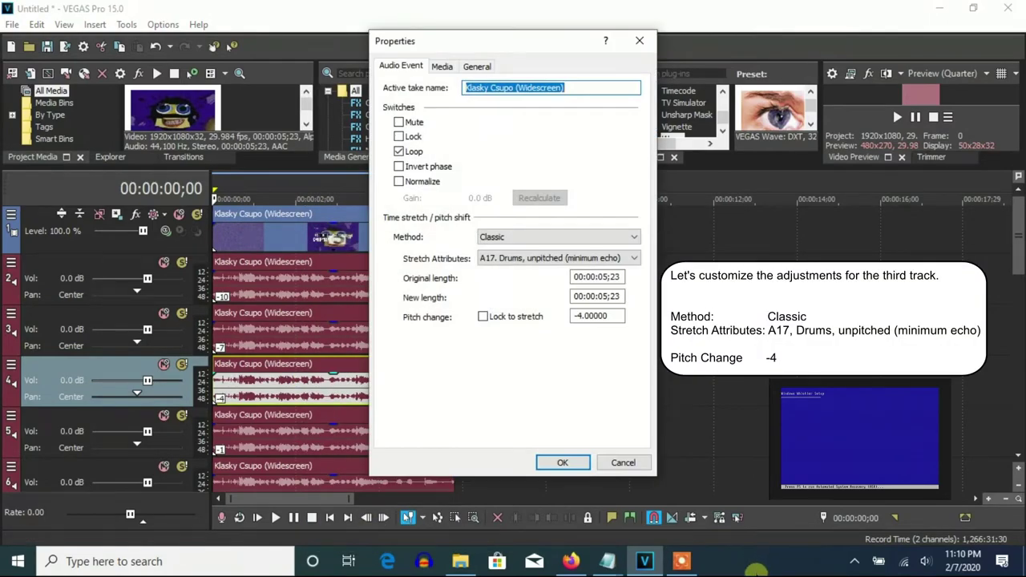
left_click(561, 462)
right_click(372, 432)
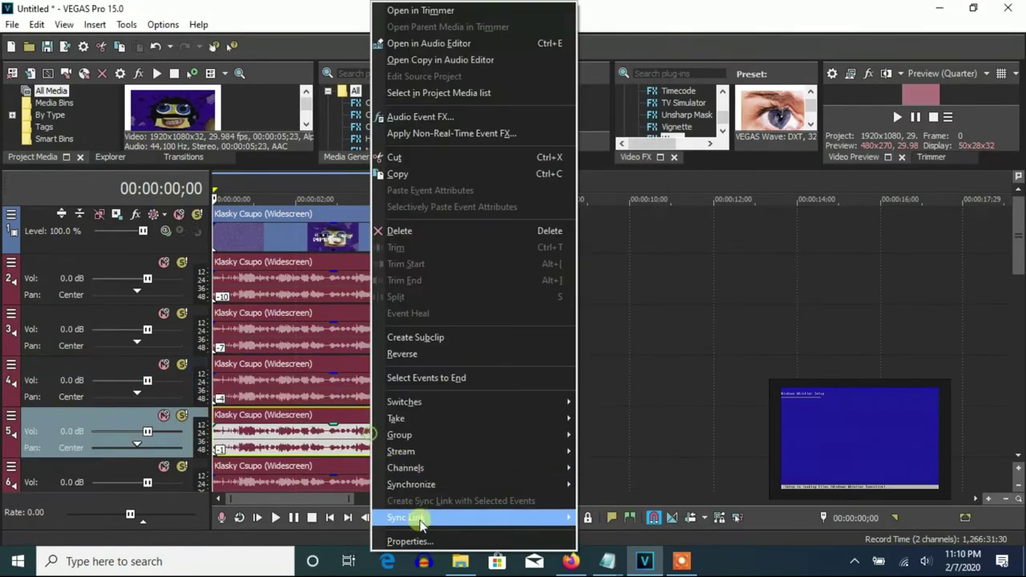
left_click(409, 542)
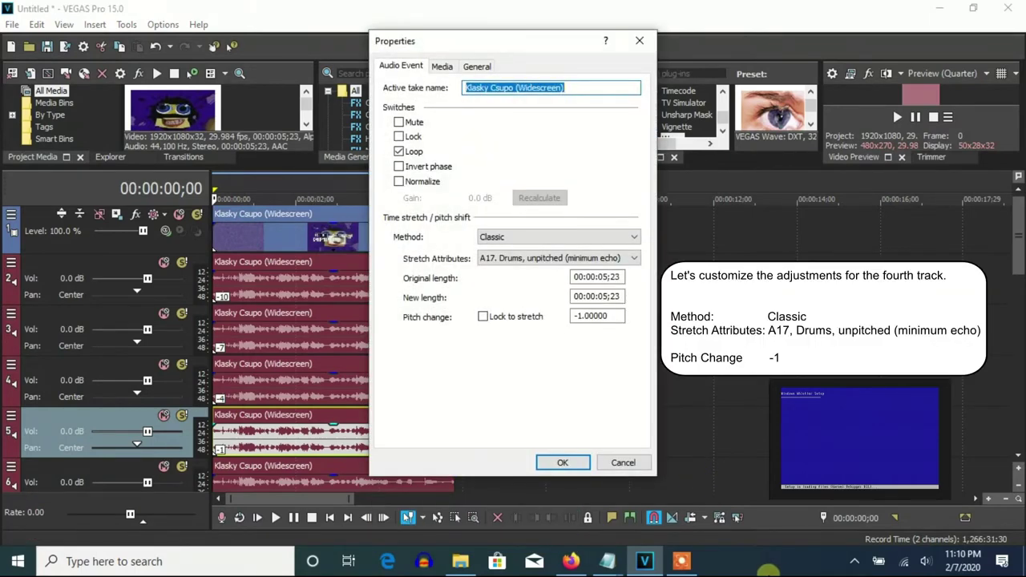
left_click(564, 465)
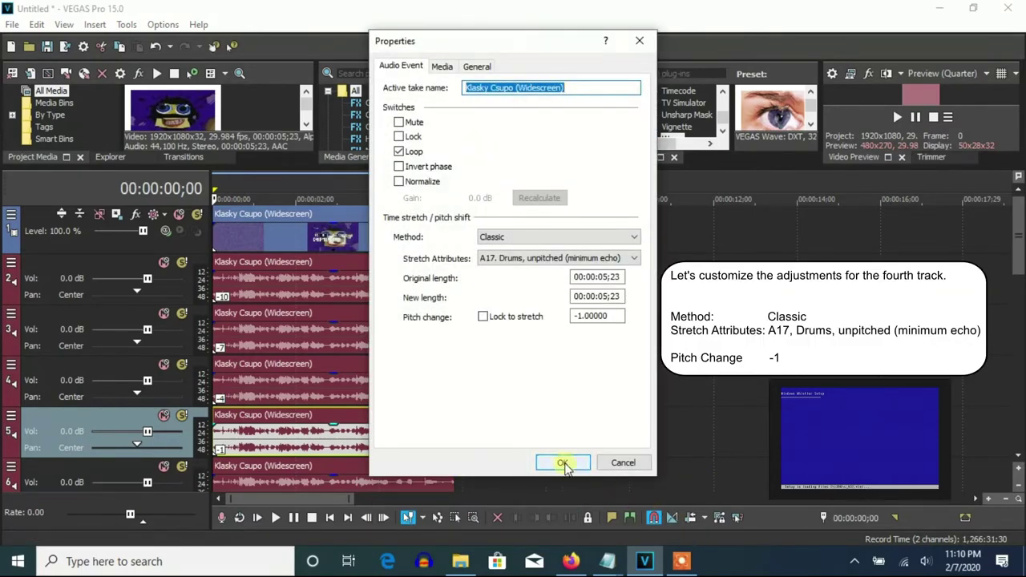
Step: Check the time stretch and pitch shift properties of the audio events on tracks 6 and 7
right_click(417, 478)
left_click(453, 537)
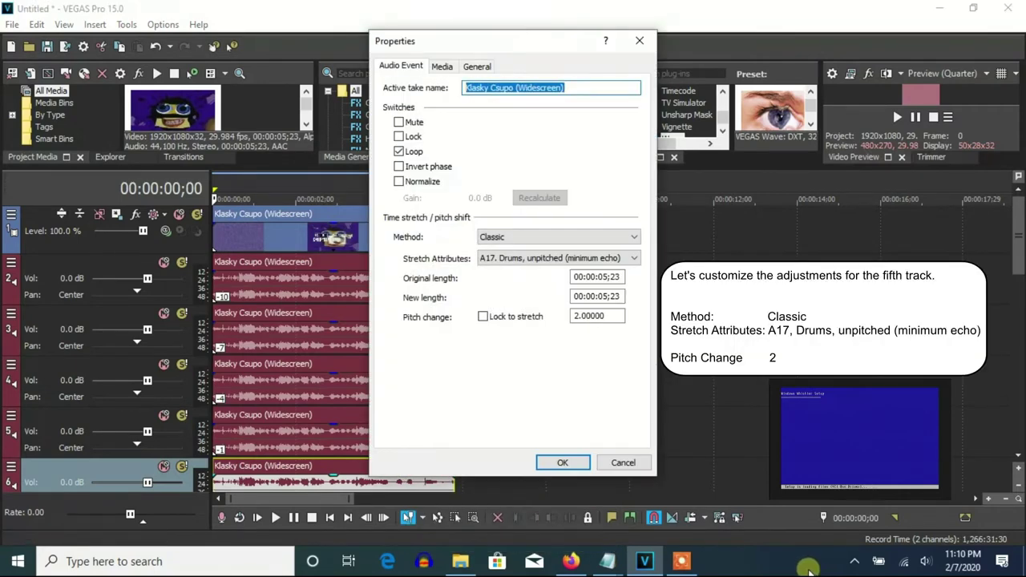
left_click(574, 466)
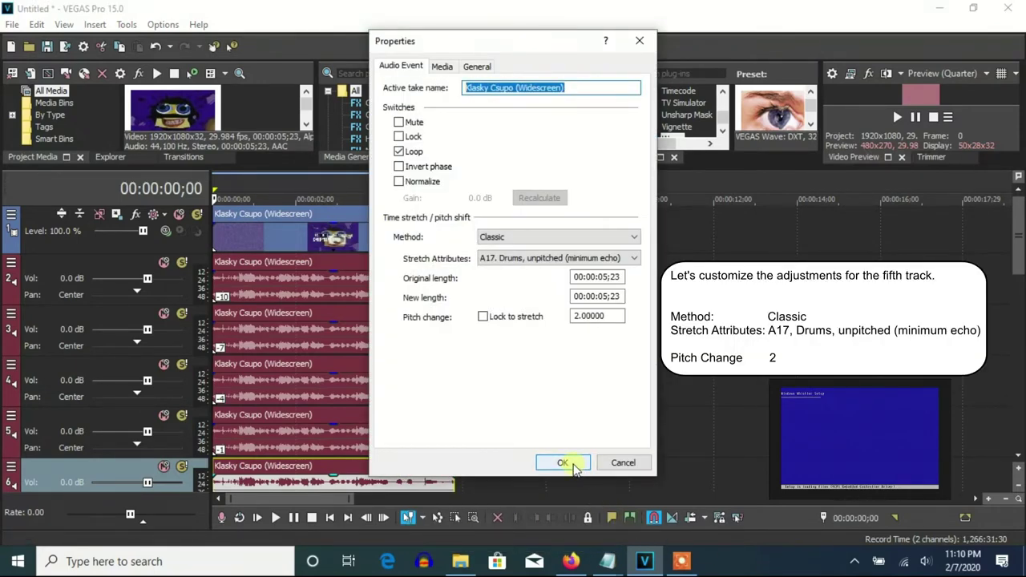
left_click_drag(1020, 251, 1016, 290)
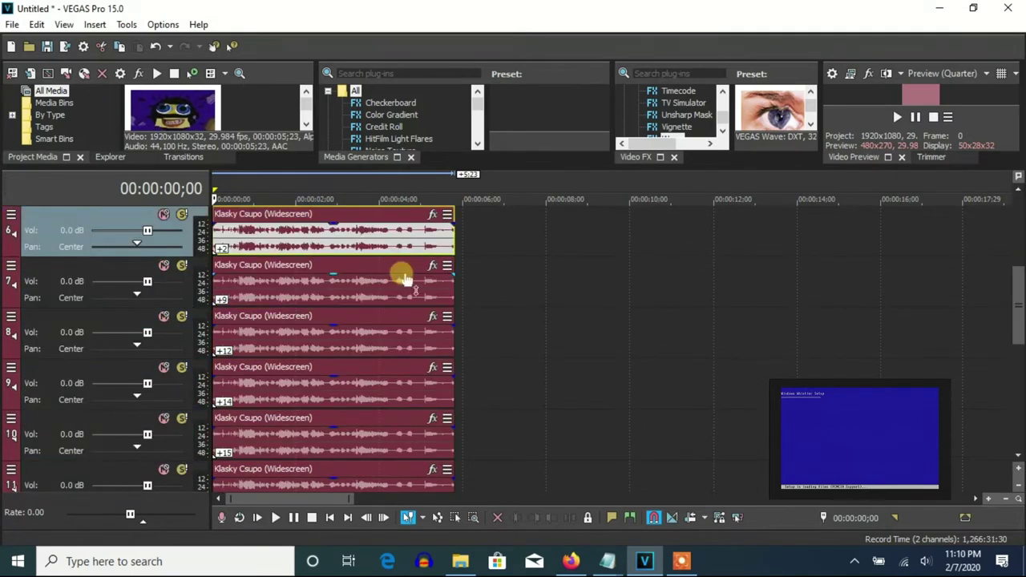
right_click(405, 279)
left_click(446, 533)
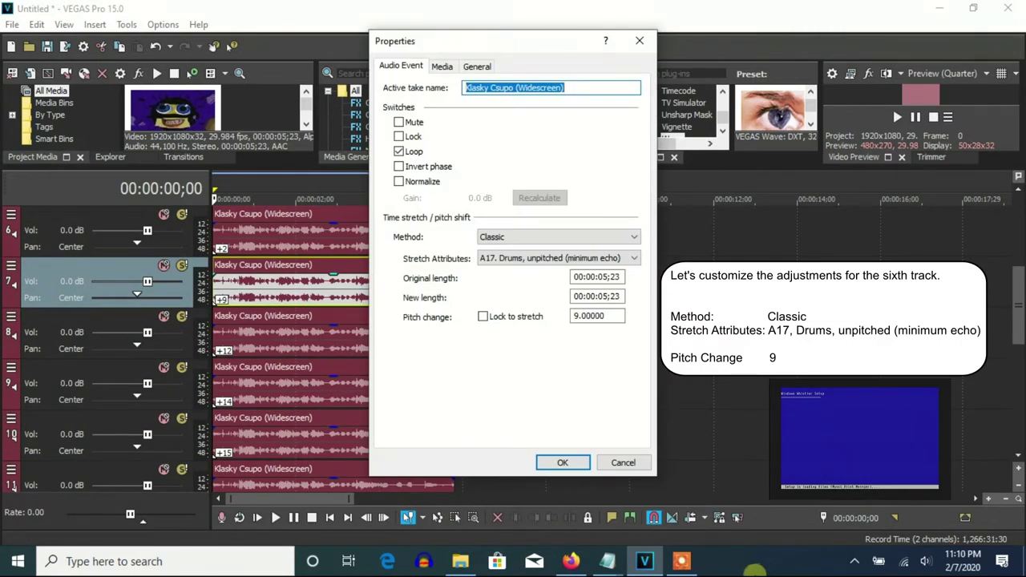
left_click(565, 462)
Step: Check the time stretch and pitch shift properties of the audio events on tracks 8 and 9
right_click(338, 344)
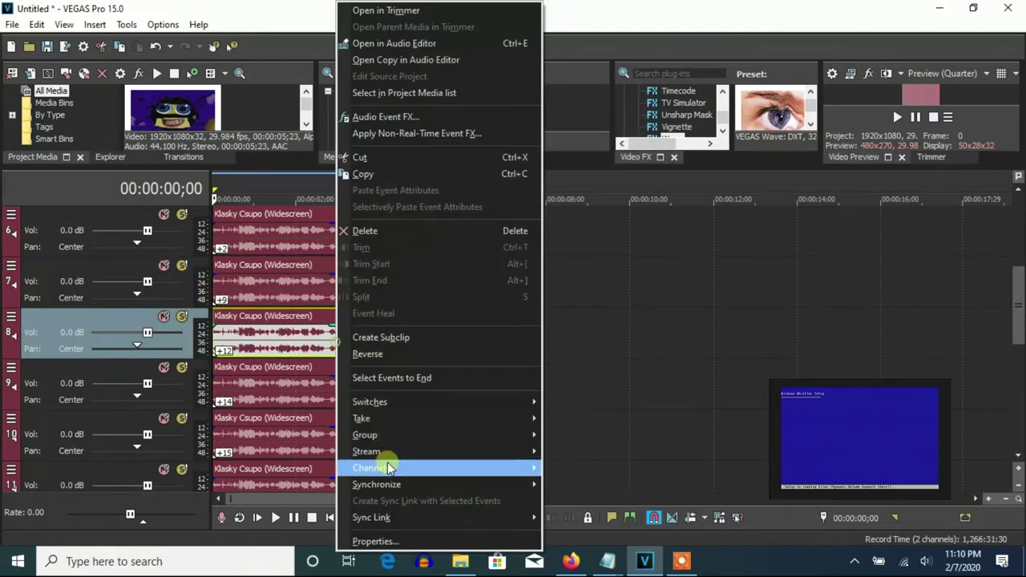
left_click(382, 542)
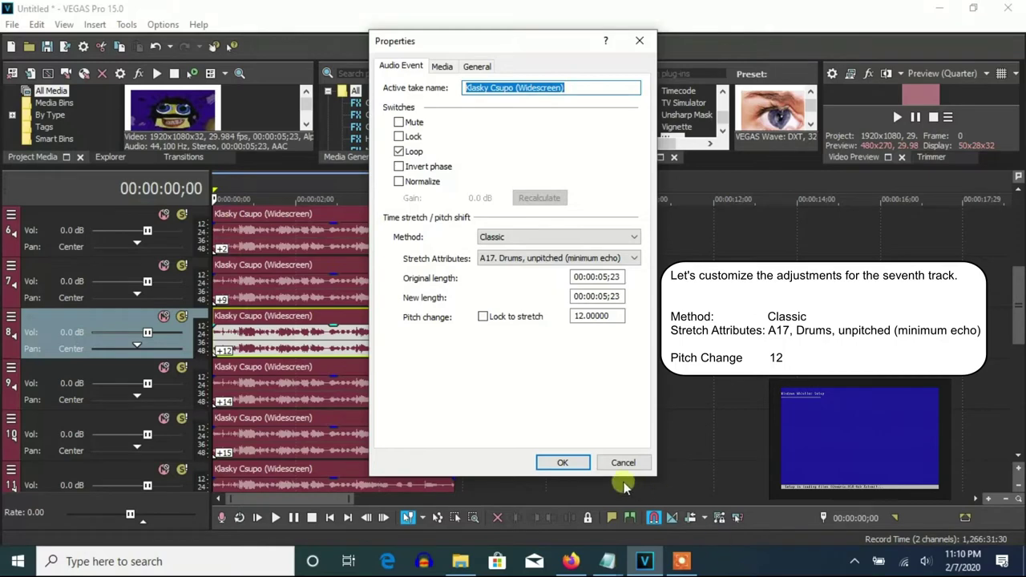
left_click(564, 463)
right_click(329, 393)
left_click(377, 542)
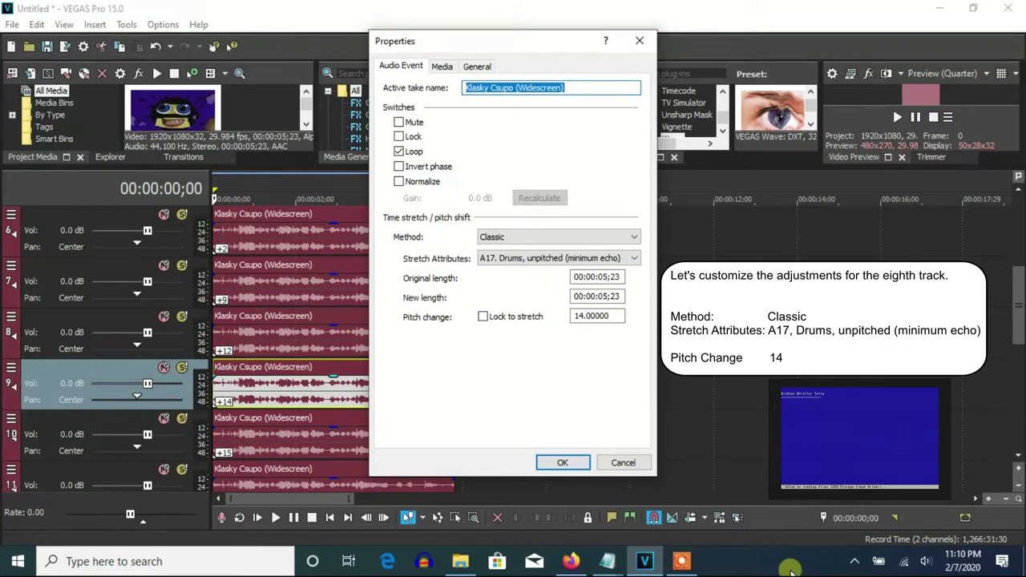
left_click(557, 463)
Step: Check the time stretch and pitch shift properties of the audio events on tracks 10 and 11
right_click(378, 435)
left_click(417, 541)
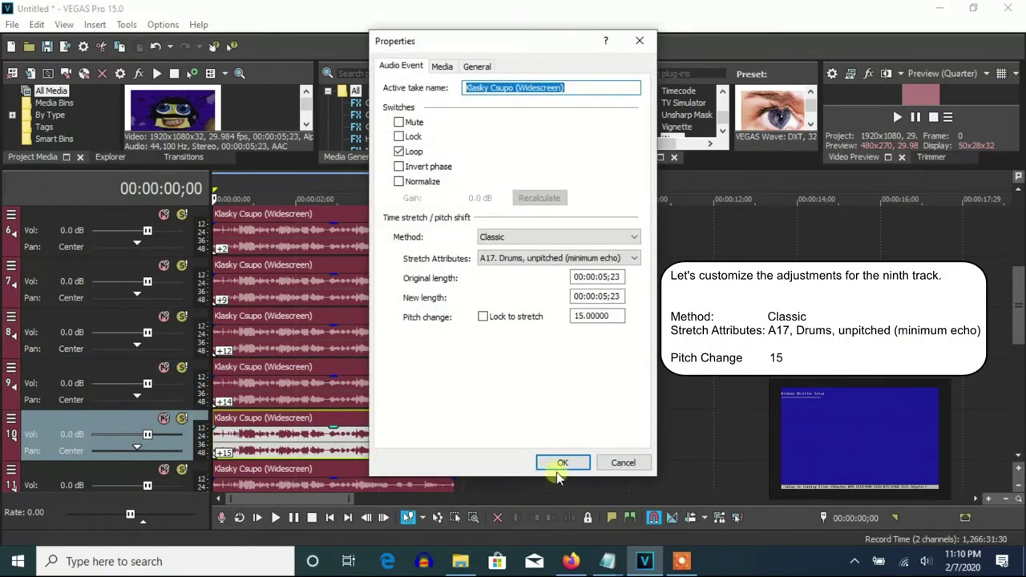
left_click(561, 464)
right_click(419, 481)
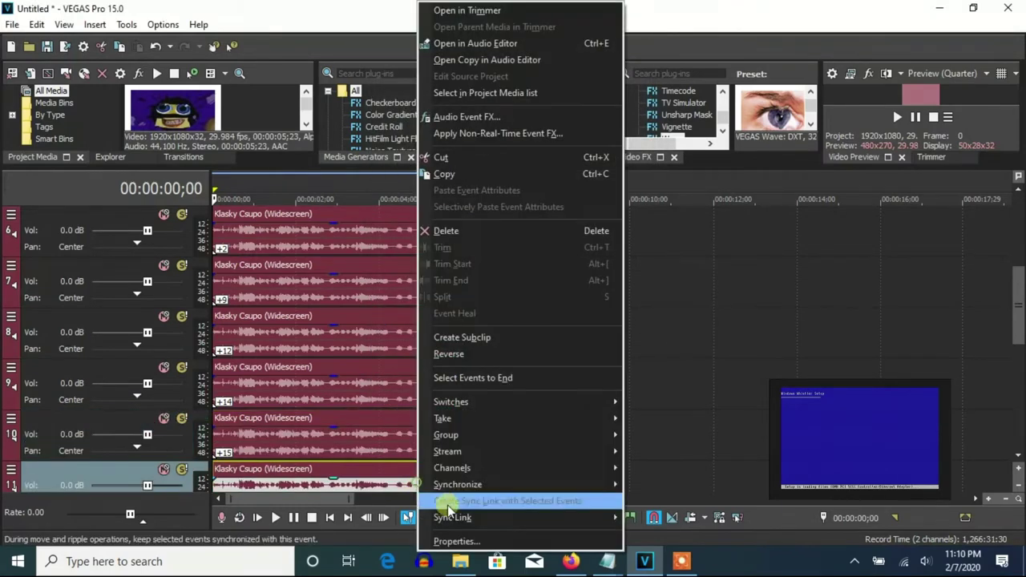
left_click(451, 542)
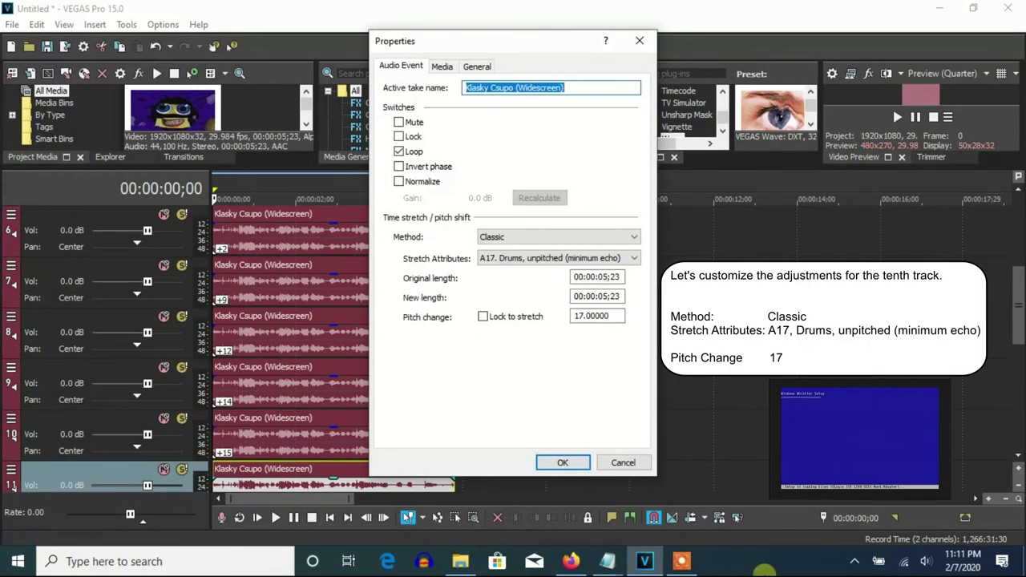
left_click(569, 467)
Step: Check the time stretch and pitch shift properties of the audio events on tracks 12 and 13
left_click_drag(1020, 293, 1020, 355)
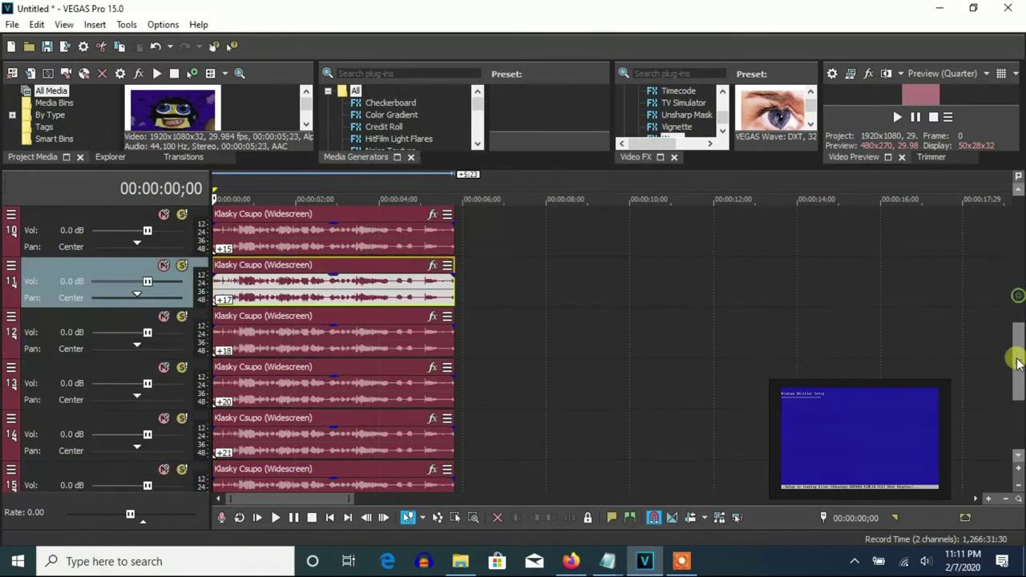
right_click(361, 325)
left_click(405, 541)
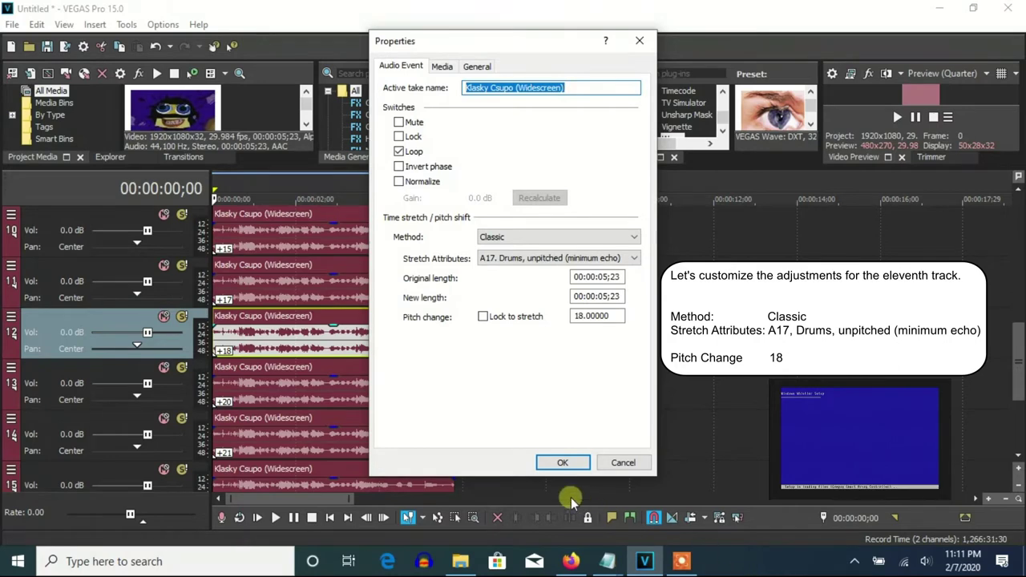
left_click(548, 463)
right_click(351, 410)
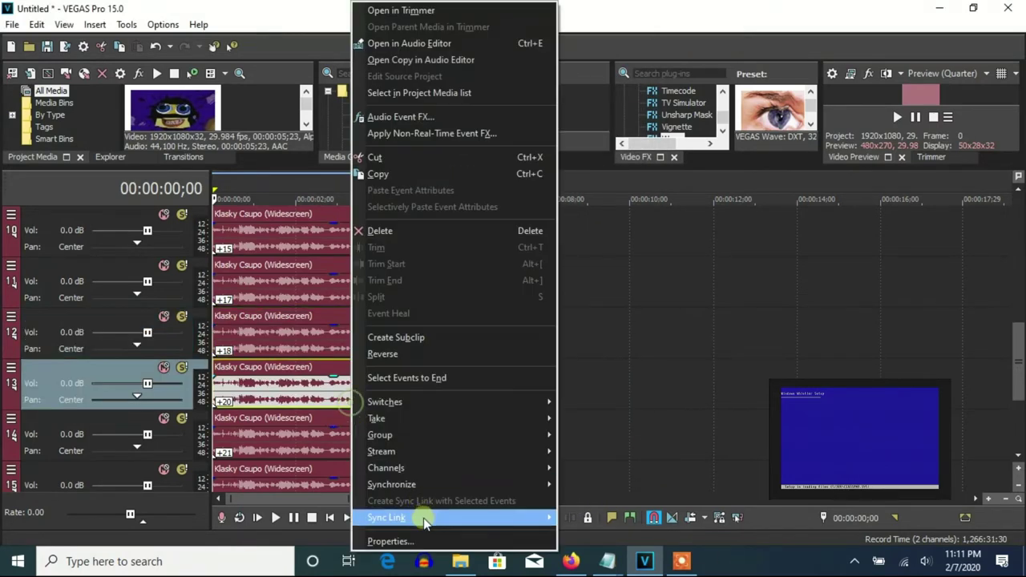
left_click(417, 541)
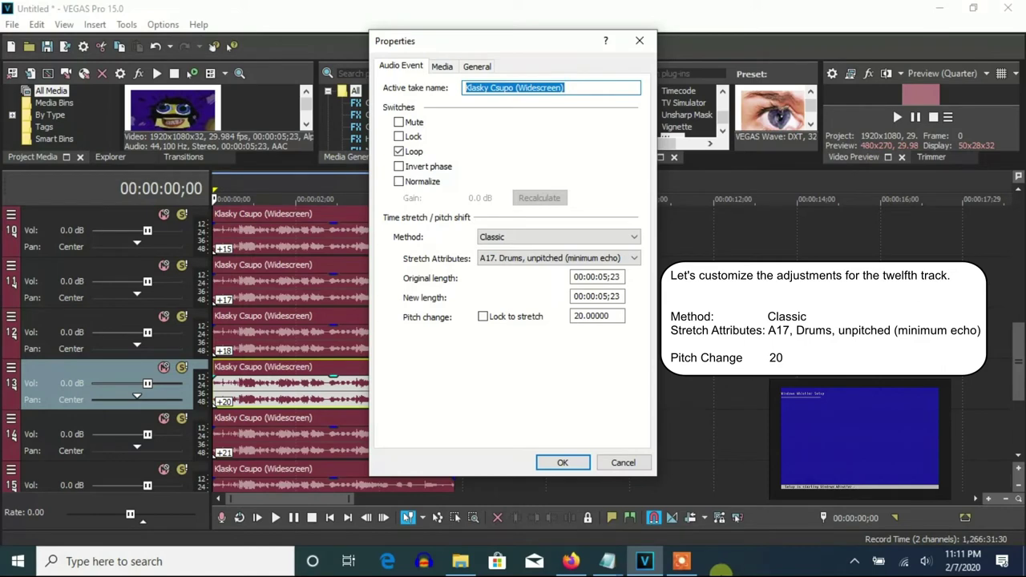
left_click(561, 463)
Step: Check the time stretch and pitch shift properties of the audio events on tracks 14 and 15
right_click(401, 442)
left_click(470, 542)
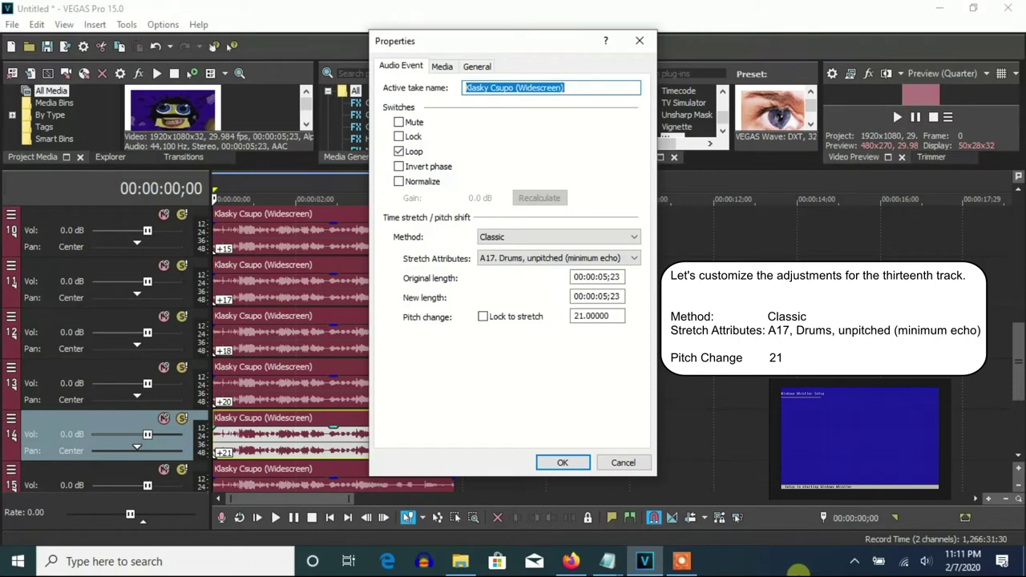
left_click(563, 462)
left_click(1020, 425)
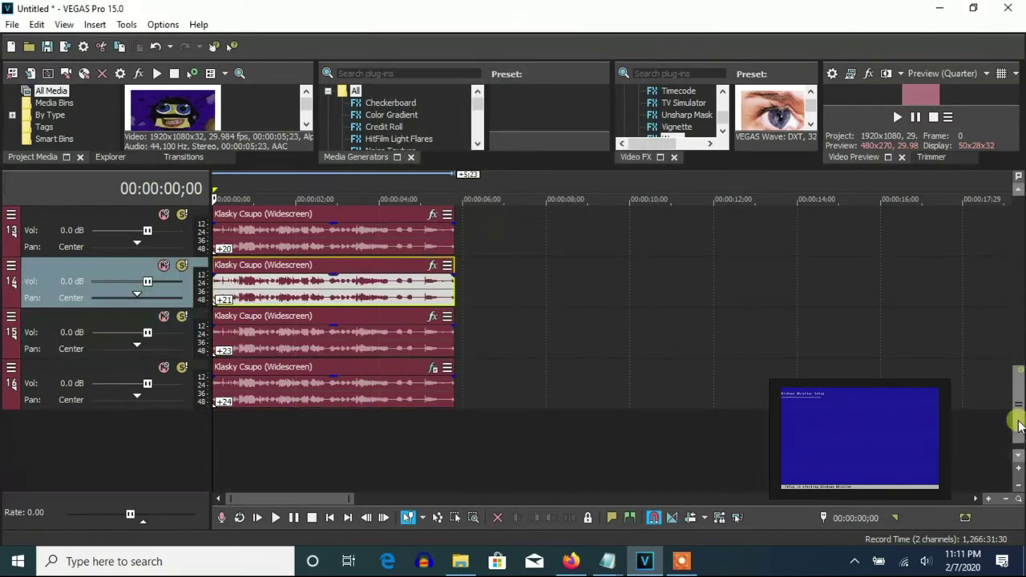
right_click(415, 340)
left_click(475, 539)
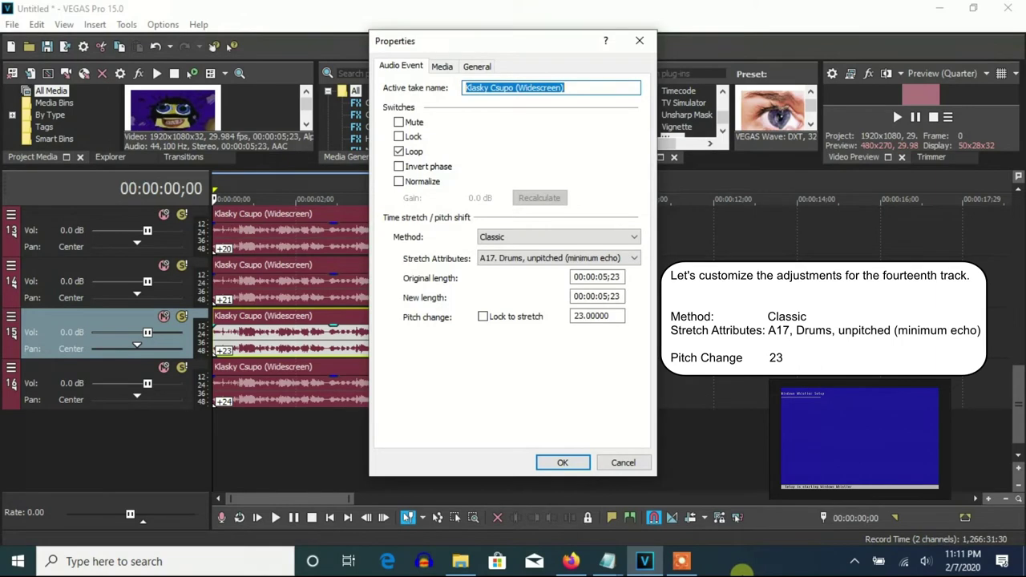
left_click(562, 462)
Step: Check the pitch shift properties and the audio event effects of the event on track 16
right_click(411, 389)
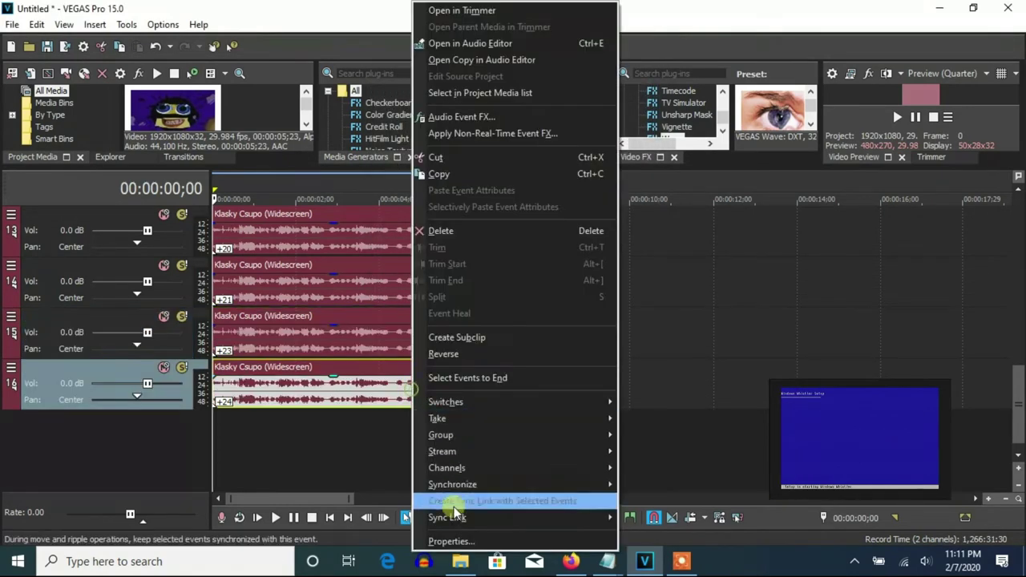
left_click(452, 541)
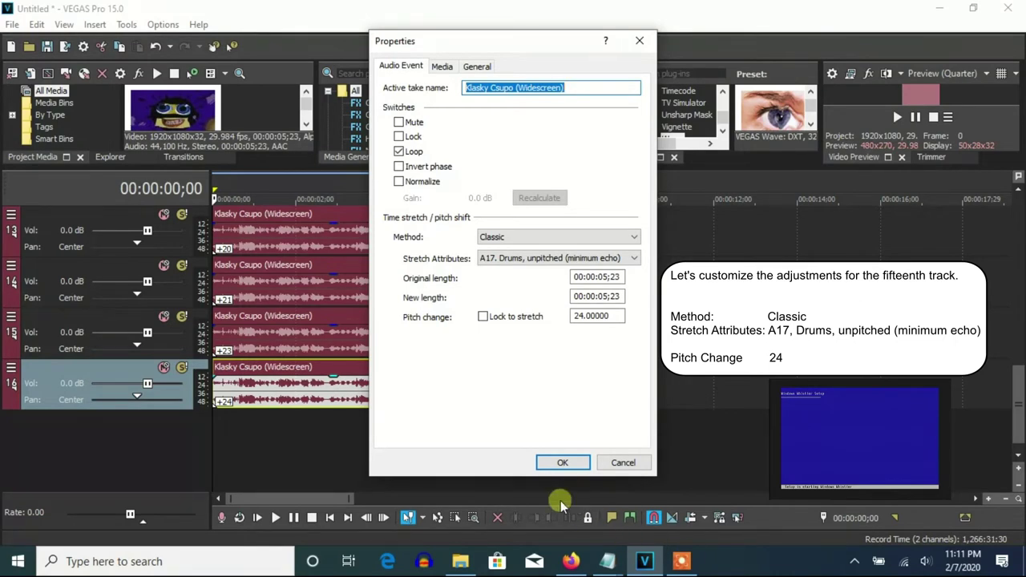
left_click(563, 463)
left_click(434, 369)
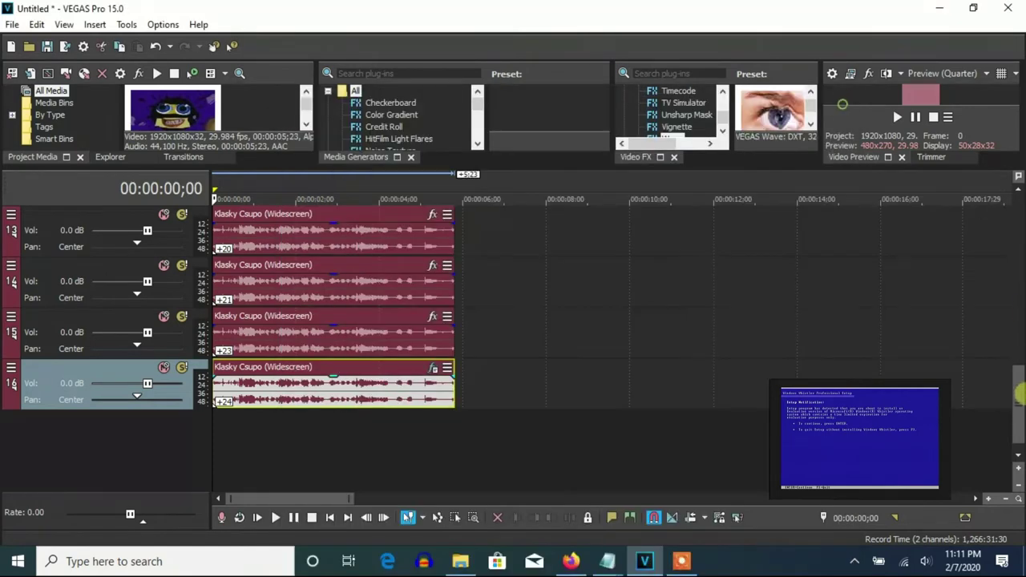
left_click(845, 103)
left_click(1020, 257)
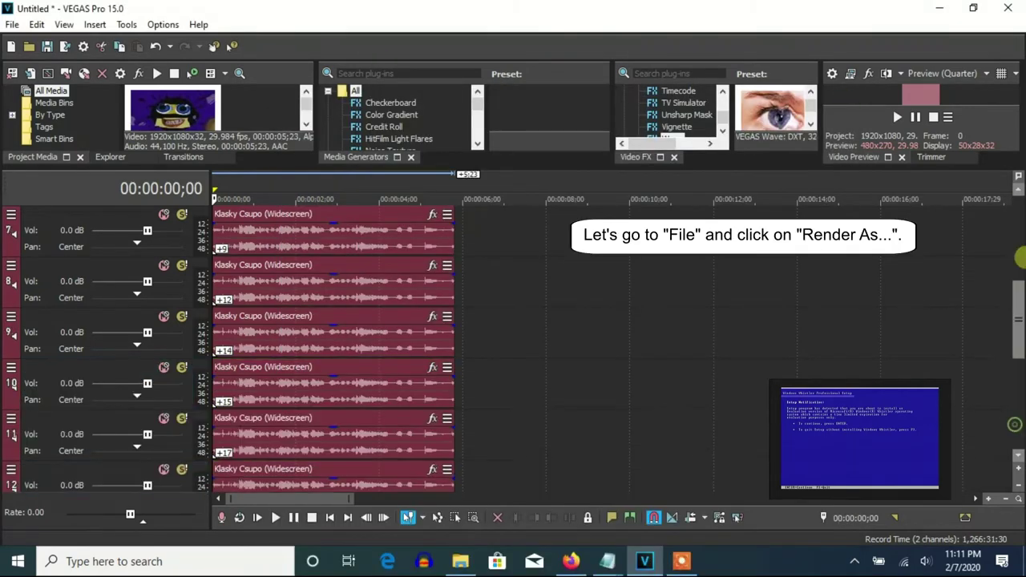
Step: Open the render settings for the project with the Sony AVC/MVC format and the Internet 1280x720-30p template
left_click(12, 24)
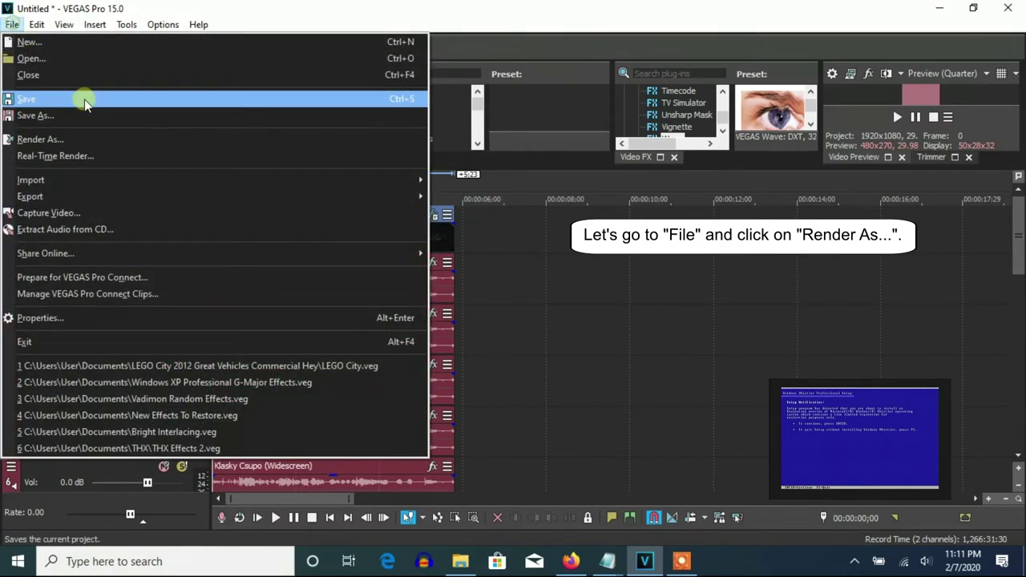
left_click(67, 138)
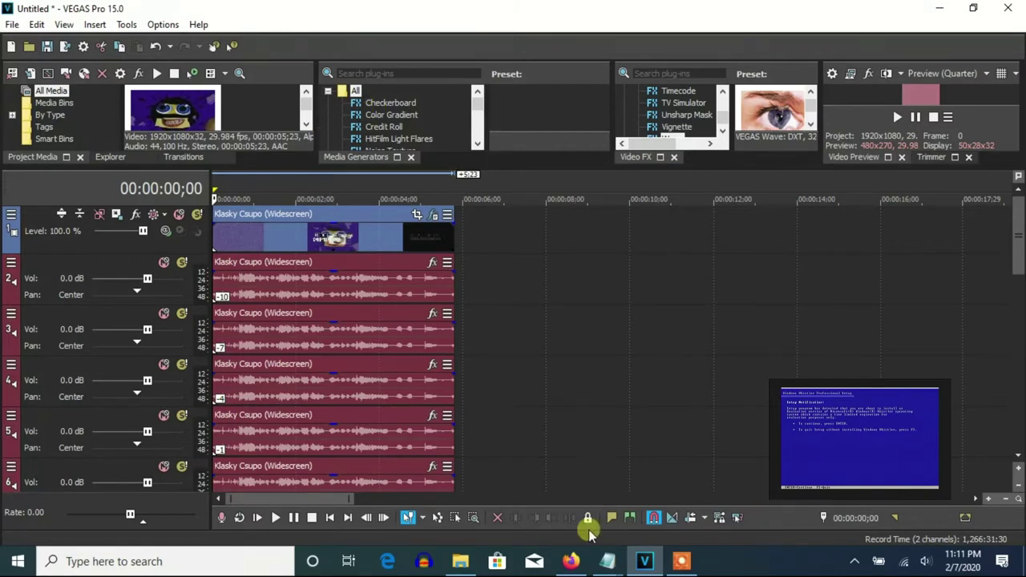
mouse_move(644, 559)
left_click(638, 503)
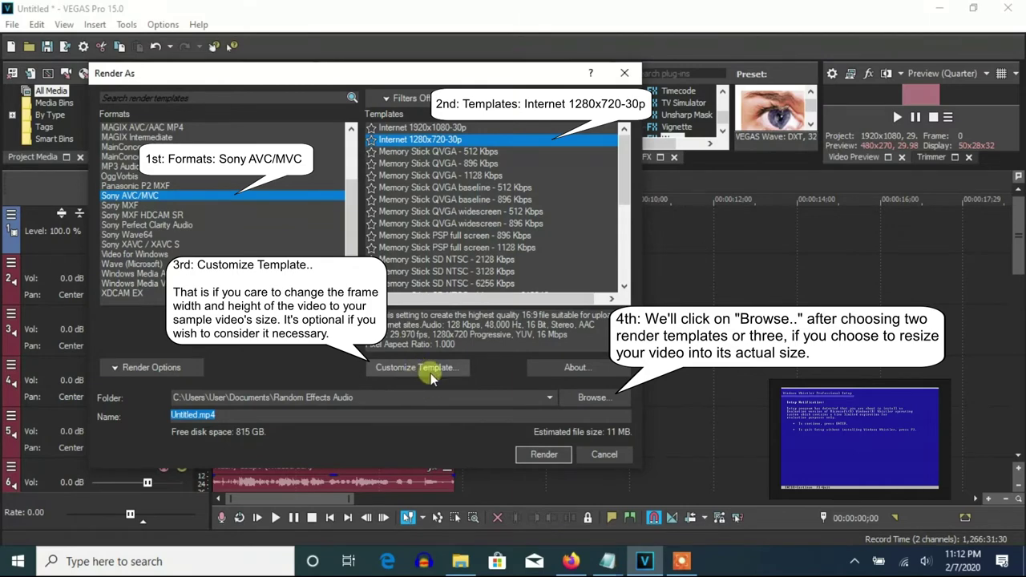
Step: Name the output file G-Major 87 in the LEGO City 2012 Great Vehicles folder and render the video
left_click(584, 398)
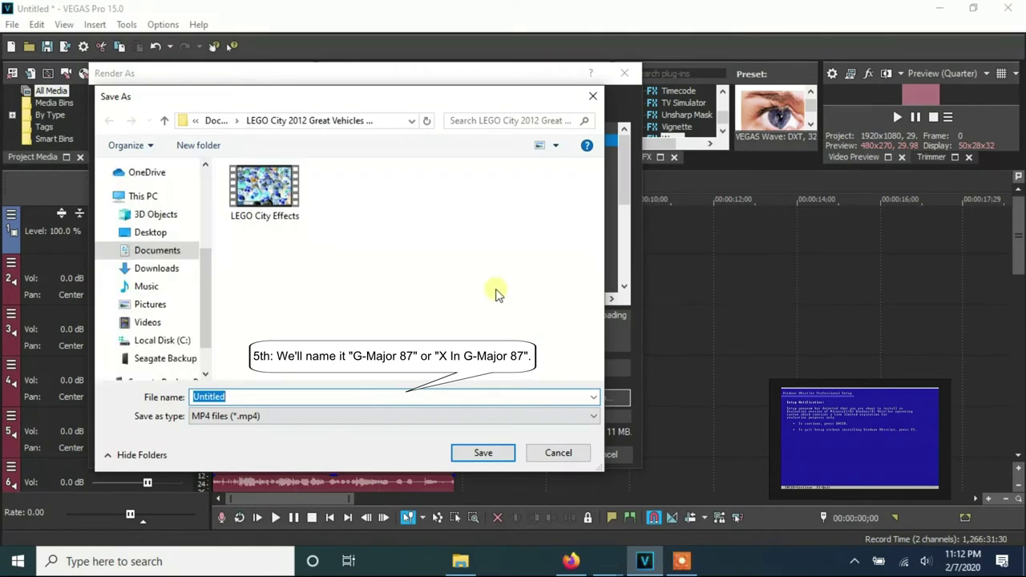
type("G")
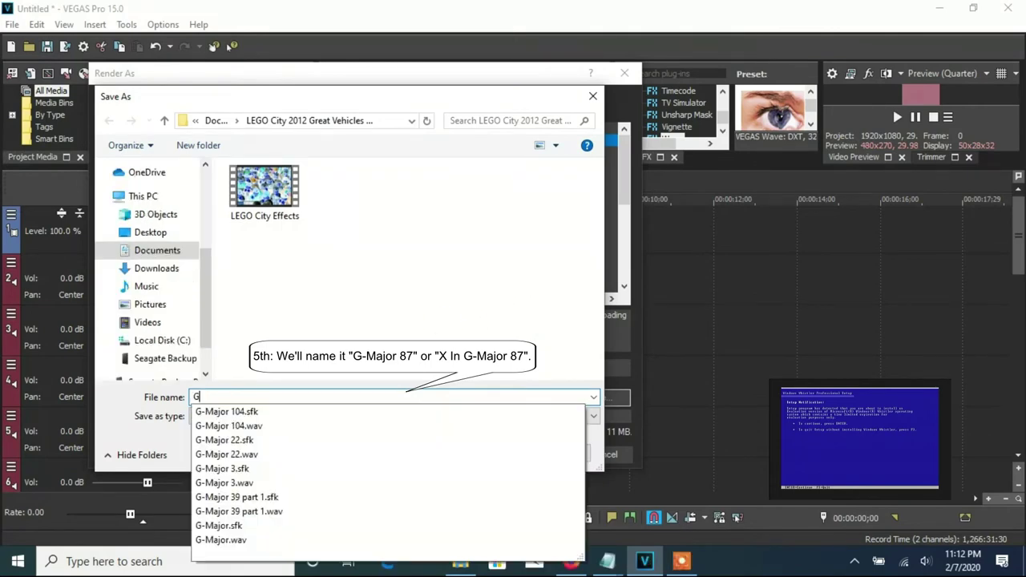
type("-Major 87")
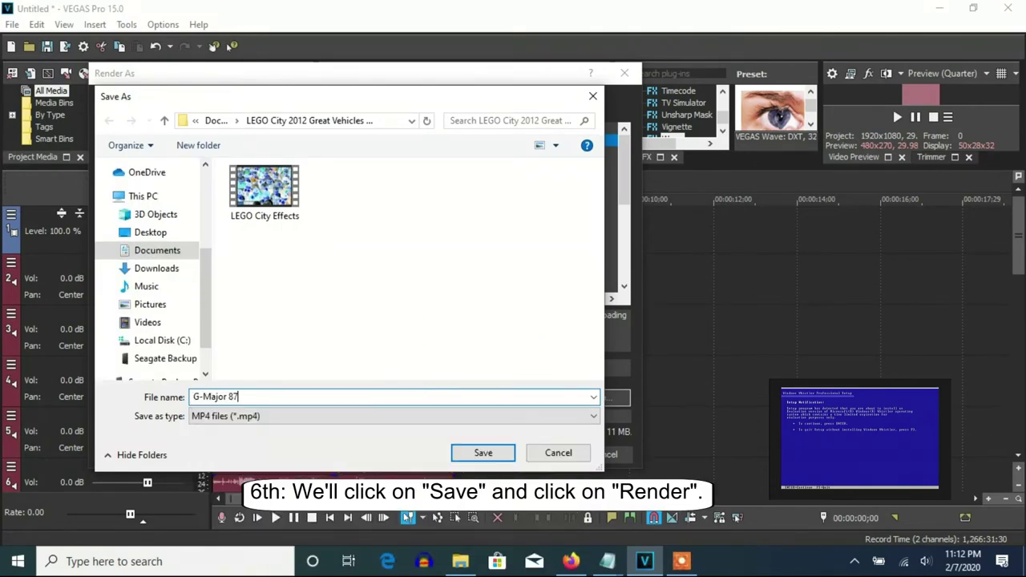
left_click(484, 453)
left_click(544, 454)
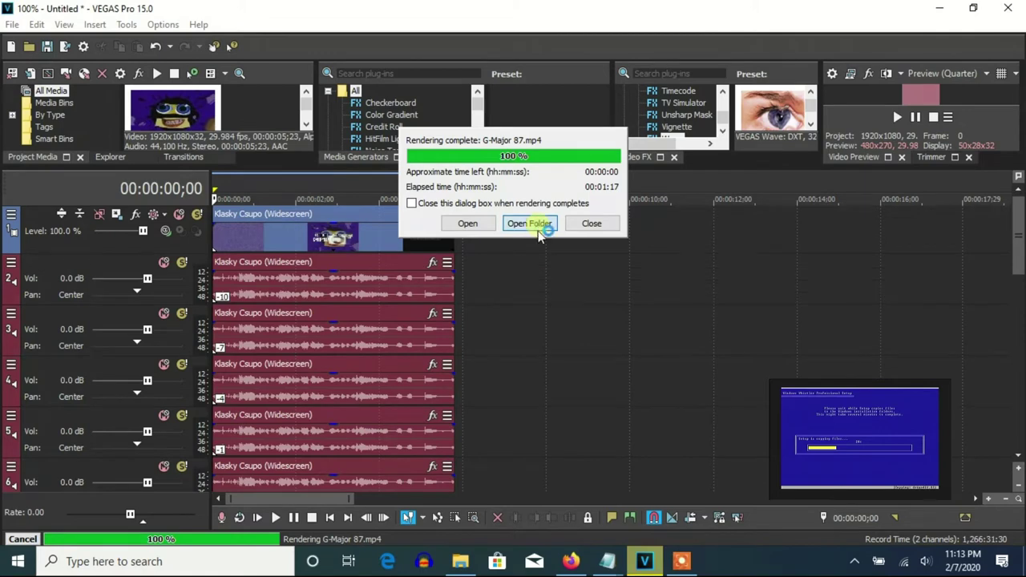
Step: Open the render's output folder and add the G-Major 87 video to the timeline just after the Klasky Csupo clip
left_click(537, 230)
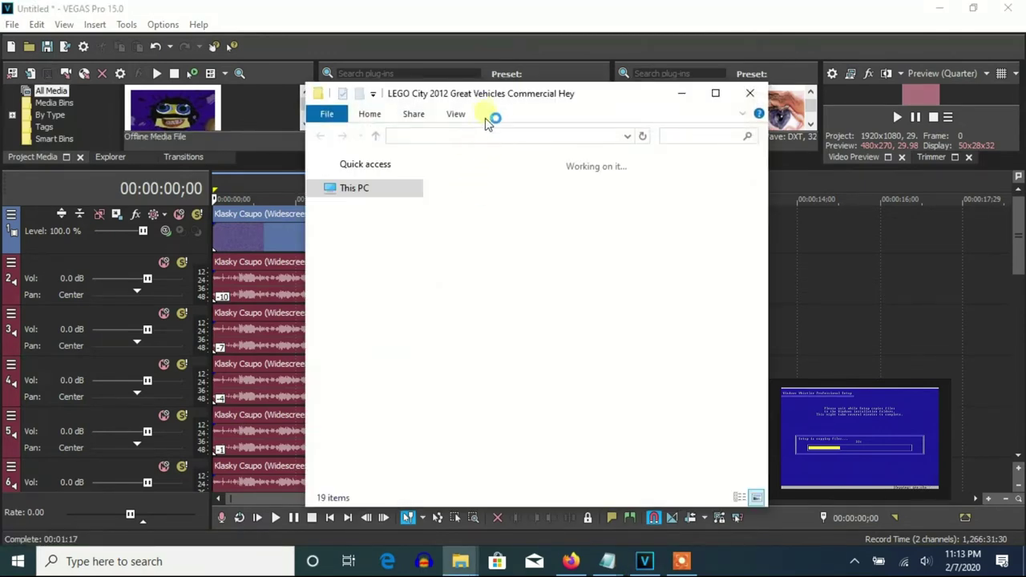
left_click_drag(451, 95, 618, 101)
left_click_drag(473, 197, 562, 207)
left_click_drag(922, 241, 958, 376)
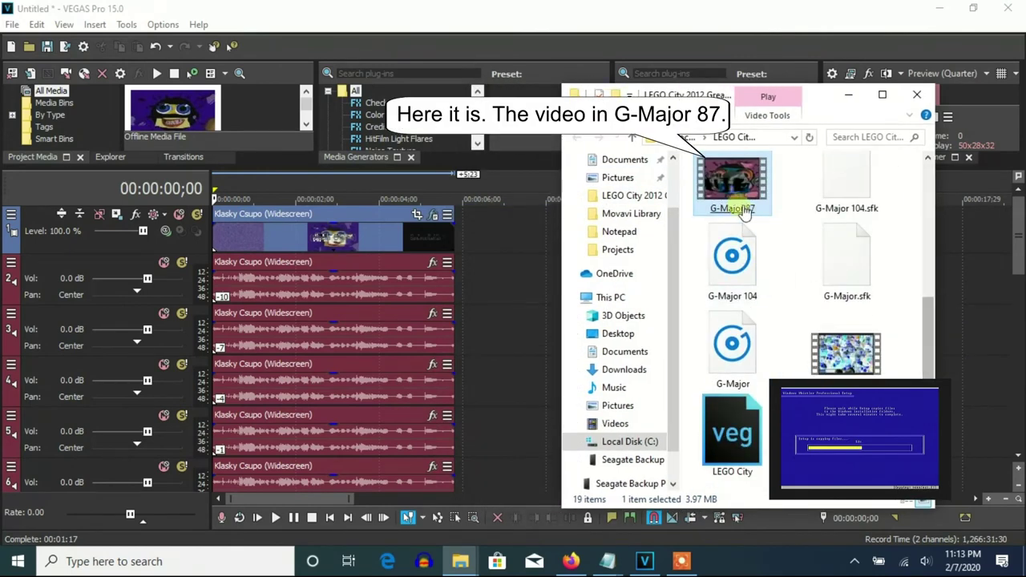
left_click_drag(721, 192, 472, 236)
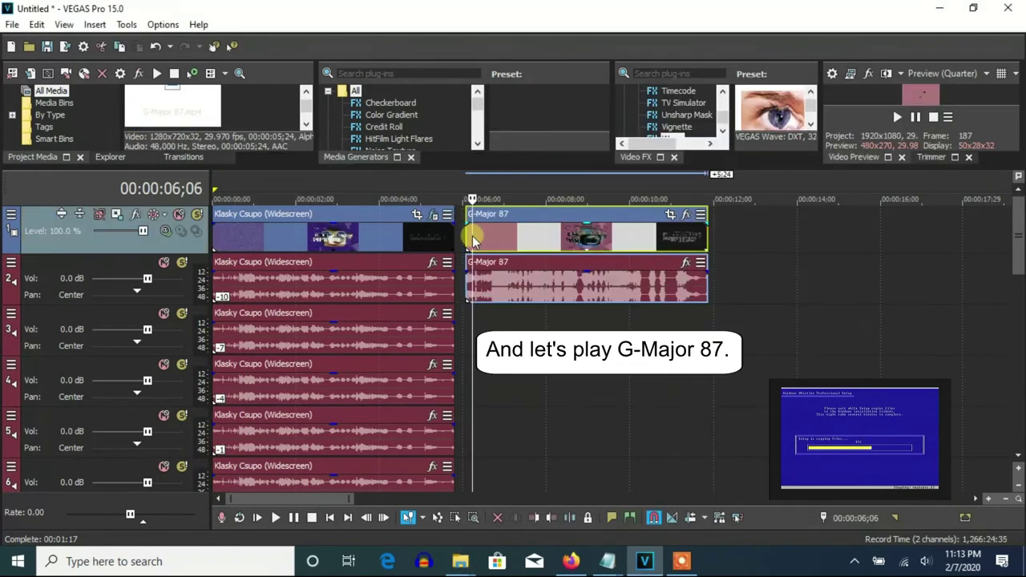
Step: Play the Klasky Csupo clip in an enlarged preview and move the G-Major 87 event to start at about 7 seconds
left_click(296, 245)
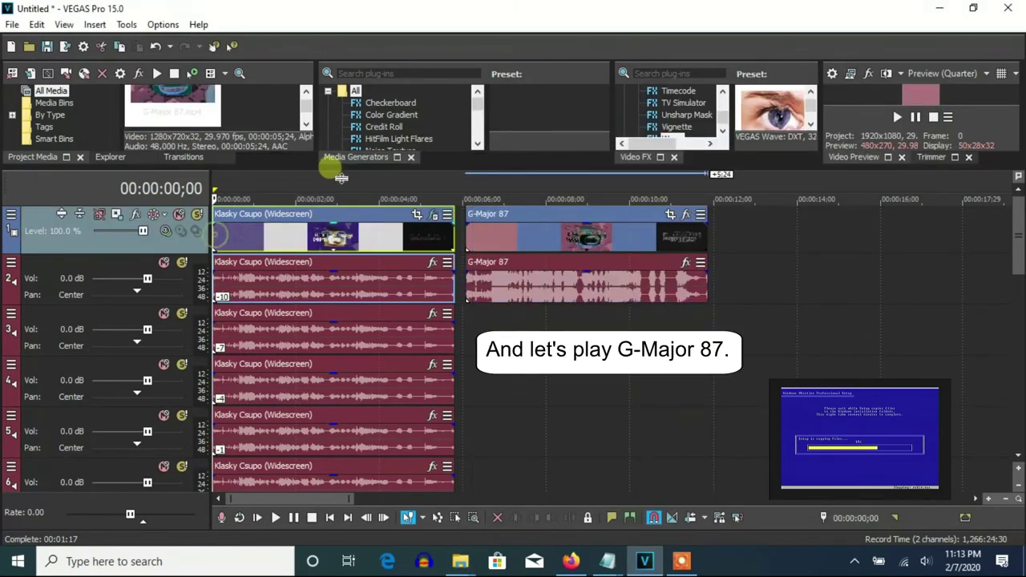
left_click_drag(332, 167, 337, 258)
left_click(895, 210)
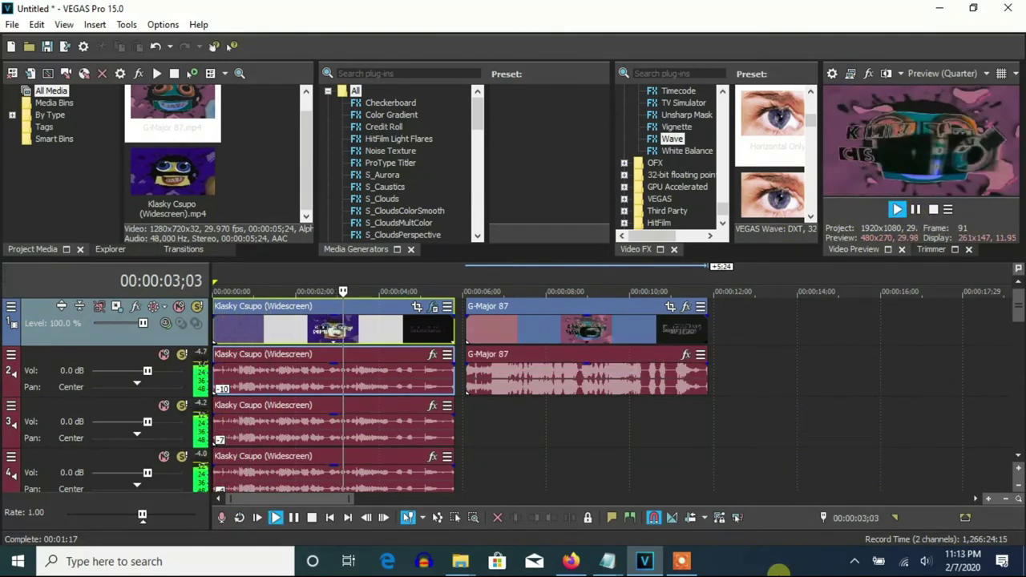
left_click(915, 209)
left_click_drag(532, 339, 587, 328)
right_click(486, 376)
left_click(528, 260)
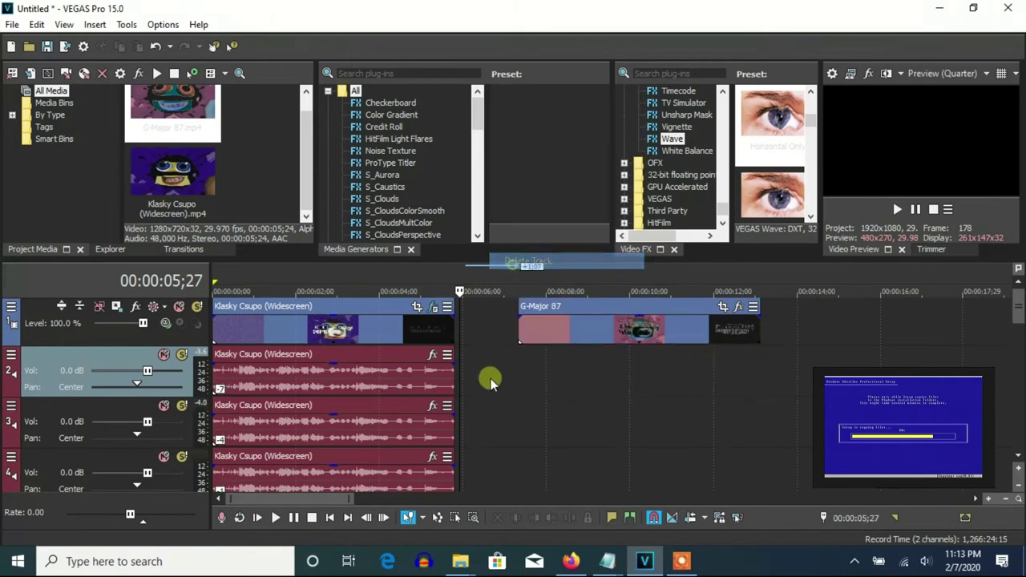
left_click(155, 48)
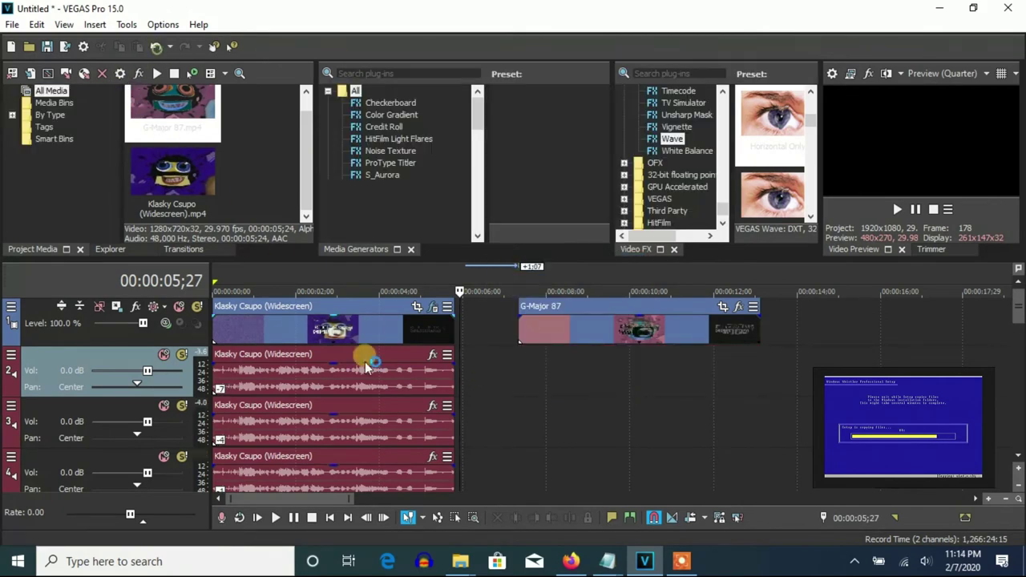
Step: Duplicate audio tracks 2 and 3
right_click(479, 434)
left_click(499, 305)
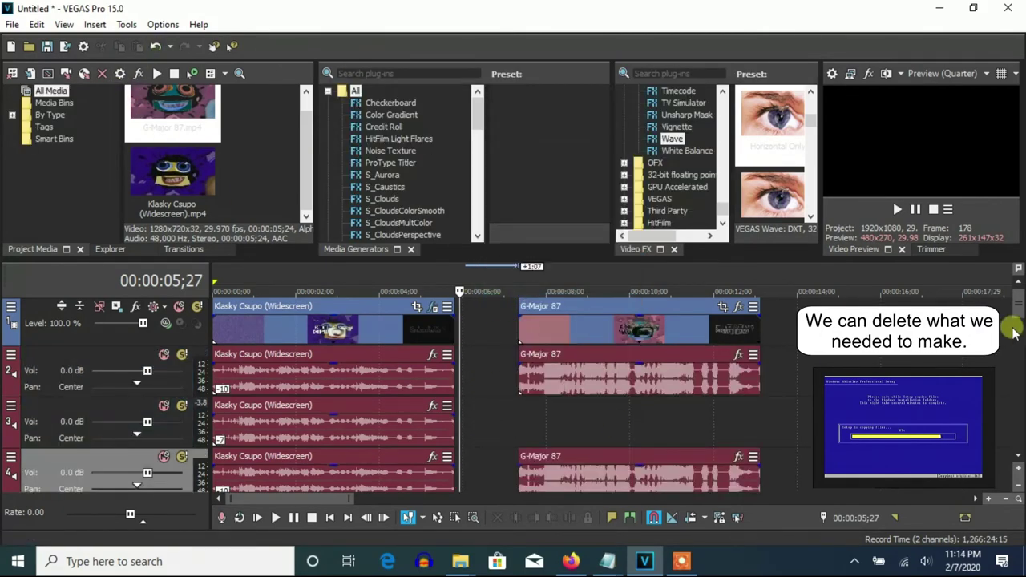
Step: Delete every audio track that holds only Klasky Csupo audio, keeping the two tracks that contain G-Major 87 audio
left_click_drag(1022, 301, 1019, 359)
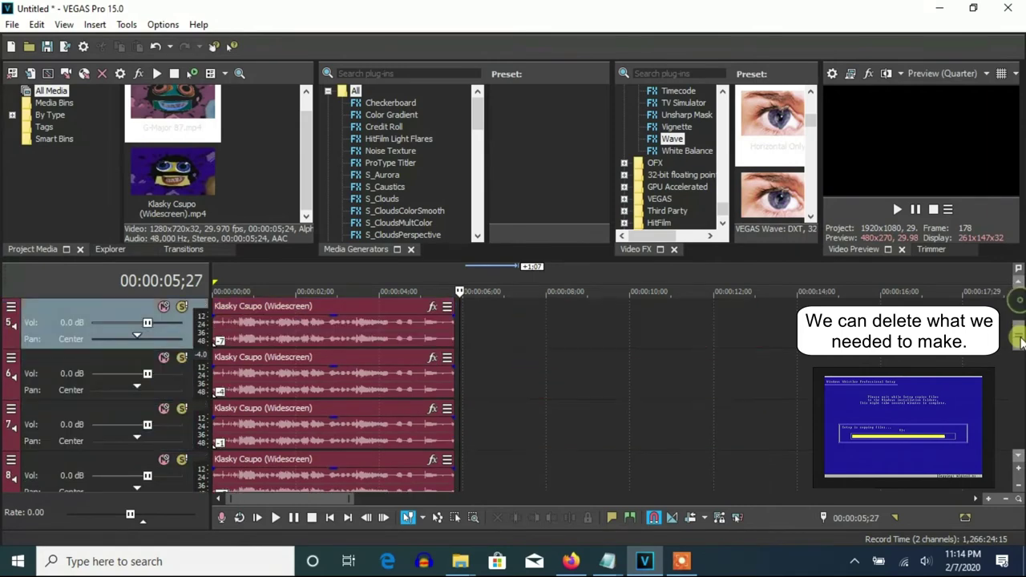
right_click(458, 424)
left_click(502, 311)
right_click(503, 411)
left_click(522, 350)
right_click(503, 405)
left_click(536, 297)
right_click(504, 416)
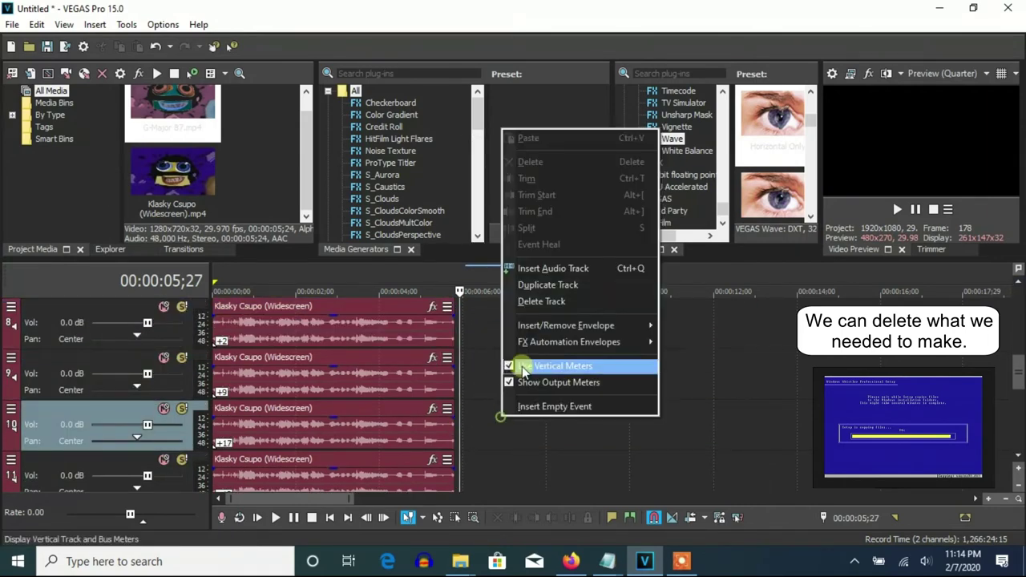
left_click(531, 301)
right_click(505, 413)
left_click(527, 297)
right_click(492, 425)
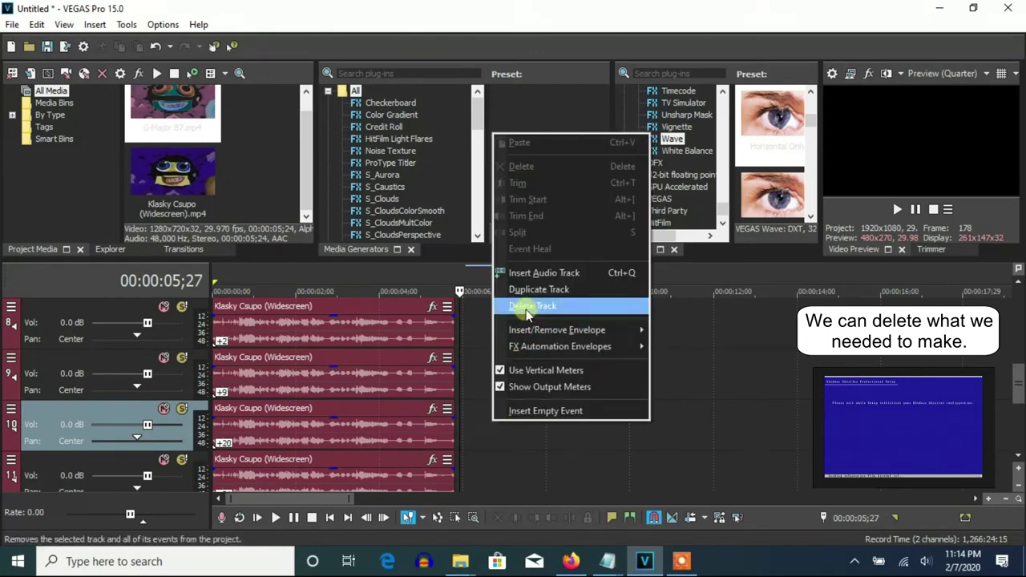
left_click(530, 303)
right_click(502, 414)
left_click(525, 302)
right_click(481, 423)
left_click(522, 302)
right_click(490, 376)
left_click(525, 262)
right_click(486, 383)
left_click(516, 269)
right_click(569, 384)
left_click(590, 277)
right_click(497, 383)
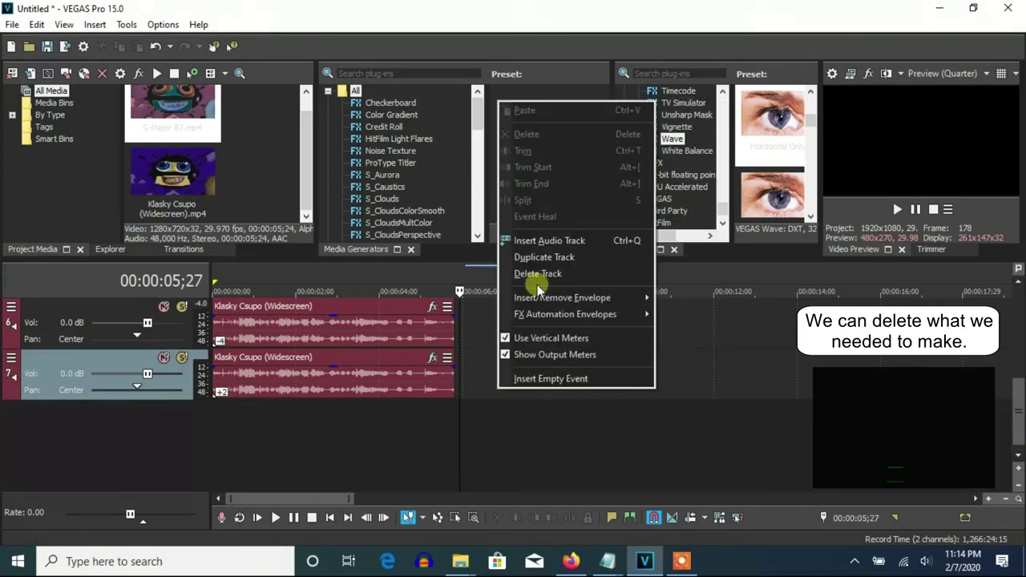
left_click(538, 273)
right_click(494, 362)
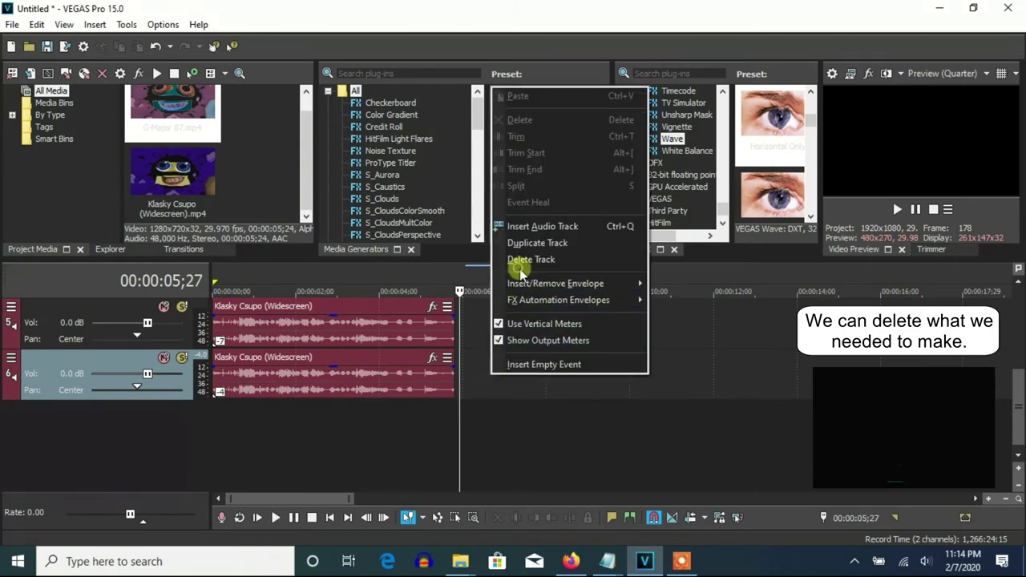
left_click(518, 261)
scroll(1018, 405, "up", 3)
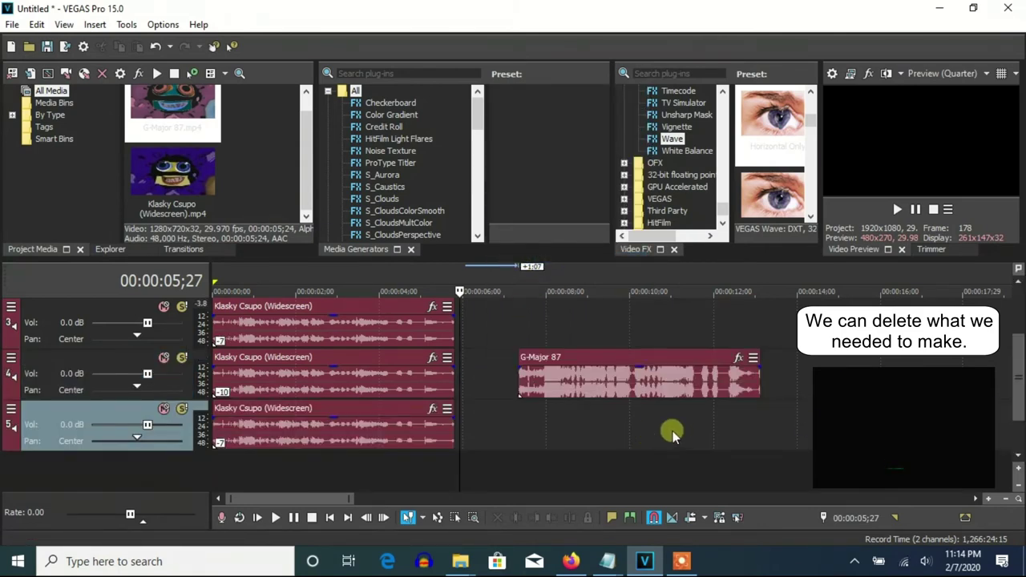
right_click(626, 465)
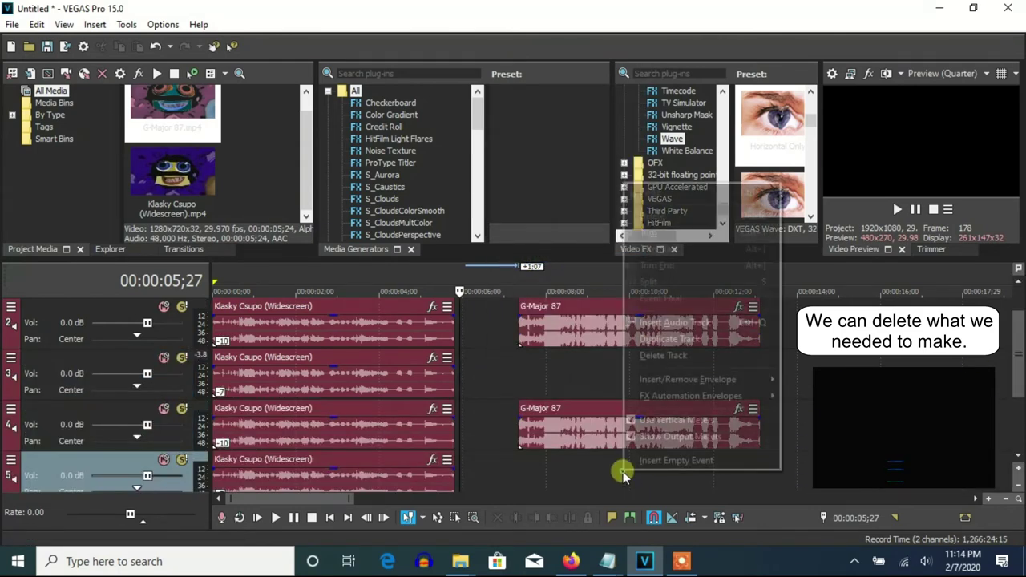
left_click(664, 361)
right_click(557, 387)
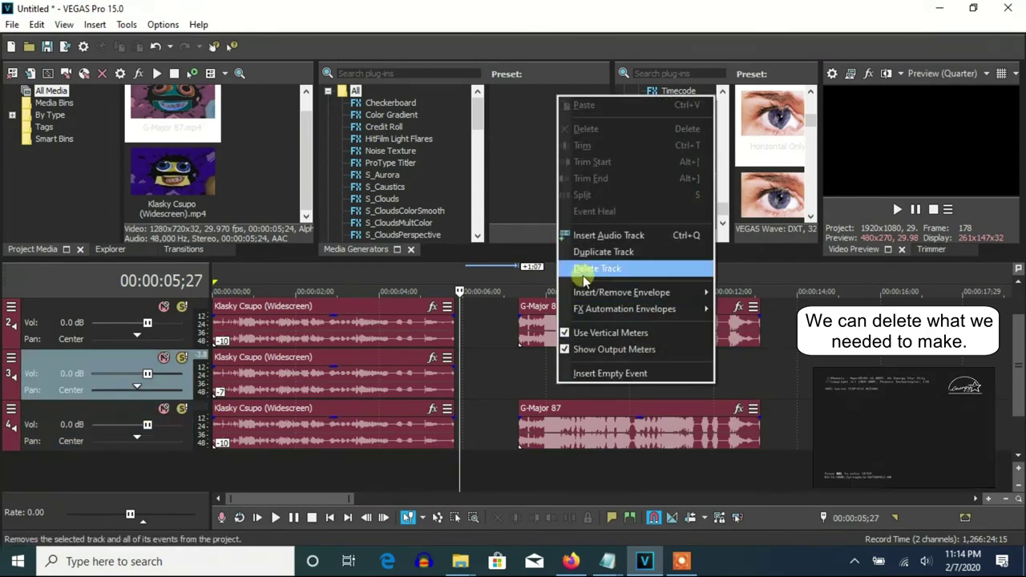
left_click(589, 268)
Step: Delete the remaining Klasky Csupo events and move the G-Major 87 video and audio events to the start of the timeline
left_click(282, 357)
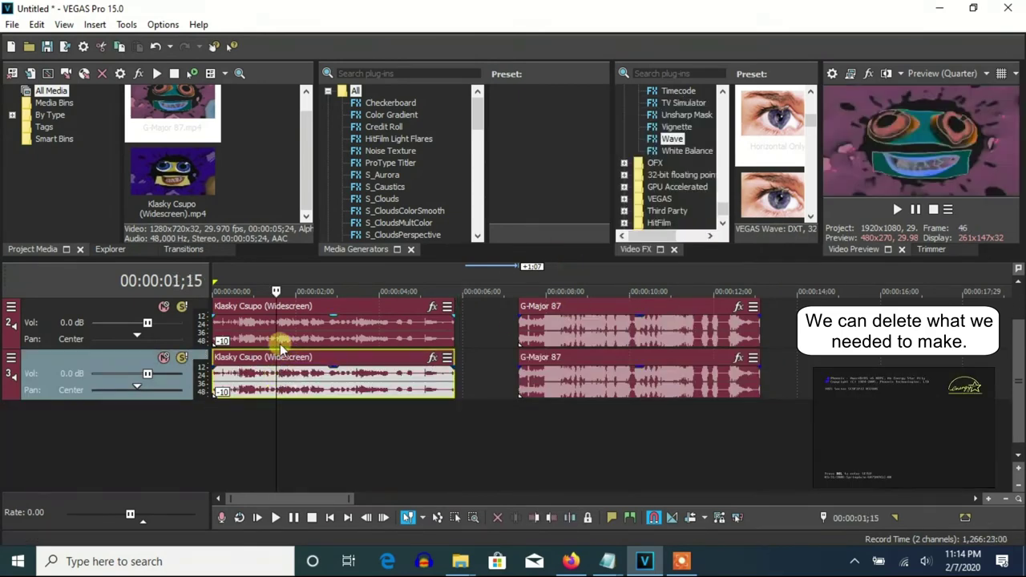
key("Delete")
scroll(1021, 370, "up", 2)
left_click(327, 321)
key("Delete")
left_click_drag(526, 329, 281, 328)
left_click_drag(593, 440, 256, 425)
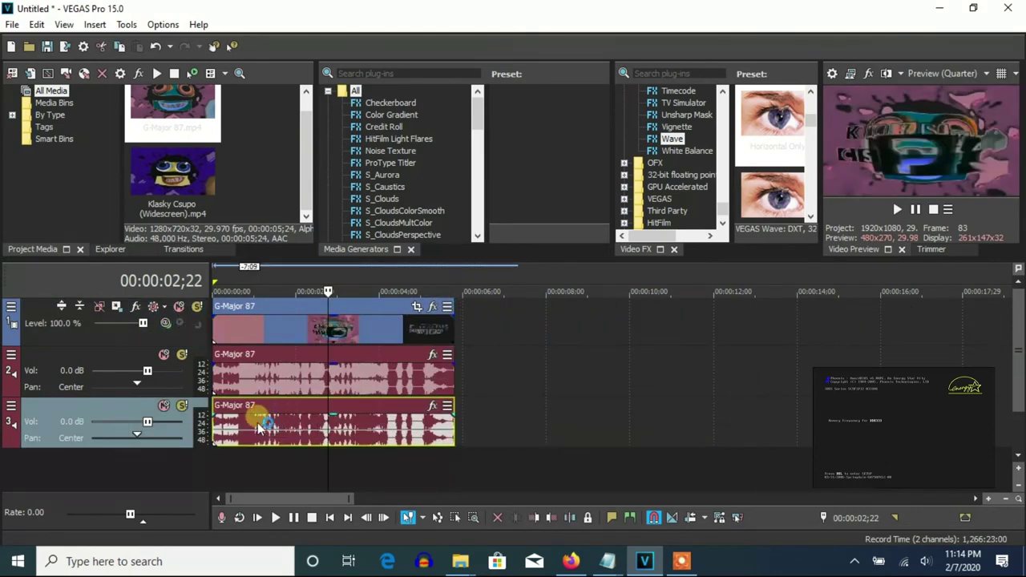
Step: Add a Gradient Map effect with the G-Major 39/G-Major 54 preset to the G-Major 87 video event
right_click(280, 326)
left_click(399, 109)
scroll(670, 136, "up", 3)
scroll(674, 137, "up", 10)
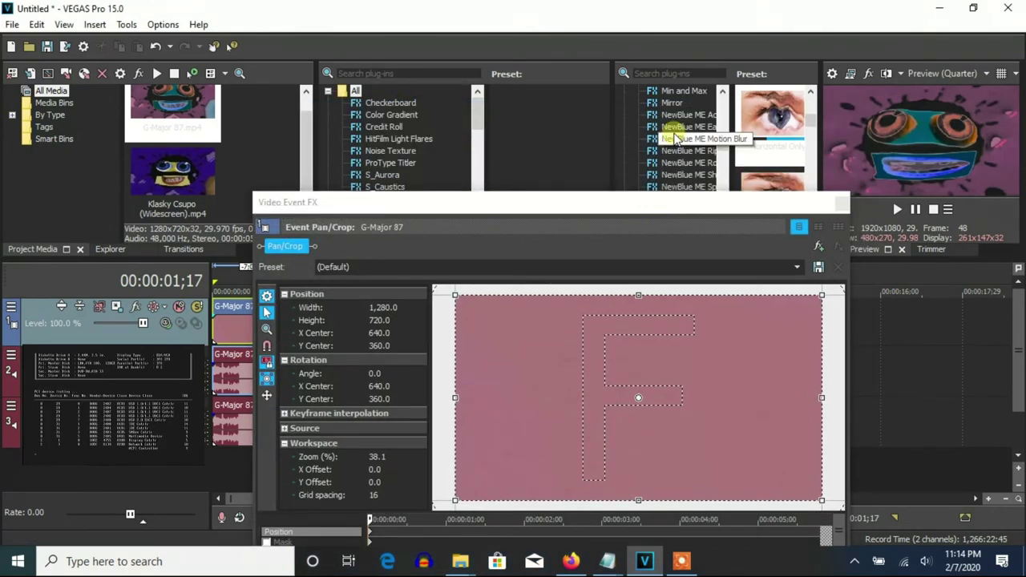
scroll(695, 144, "down", 3)
scroll(689, 140, "up", 4)
left_click(686, 151)
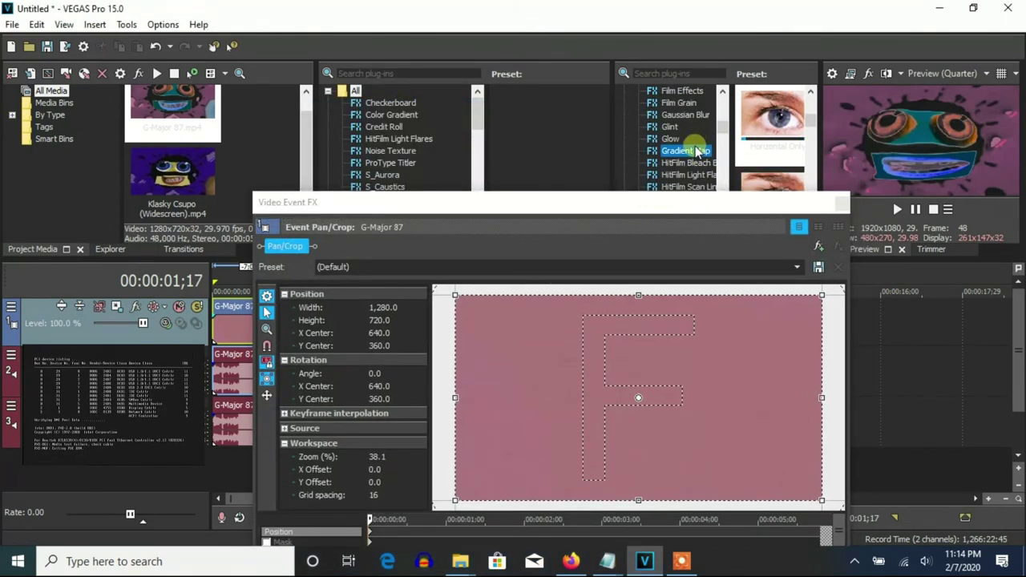
left_click_drag(765, 120, 800, 267)
left_click(797, 267)
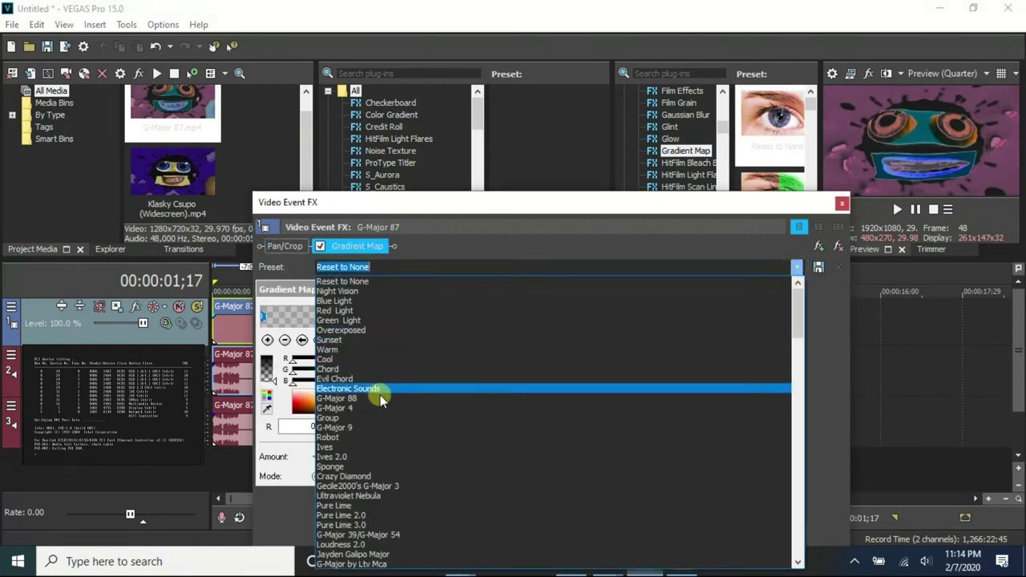
left_click(377, 534)
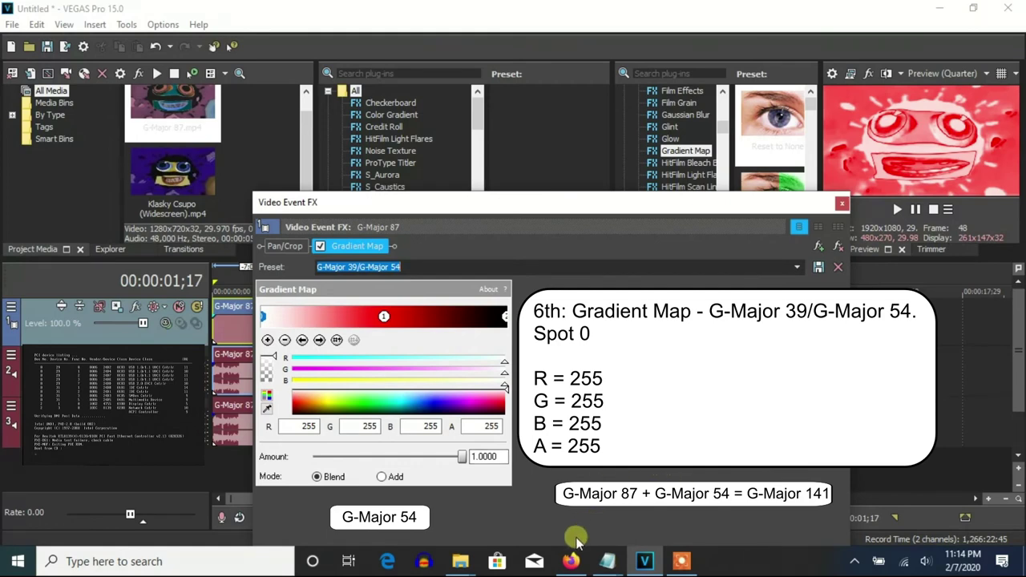
Step: Check the RGBA values of the gradient map's second and third colour points and close the effect settings
left_click(384, 317)
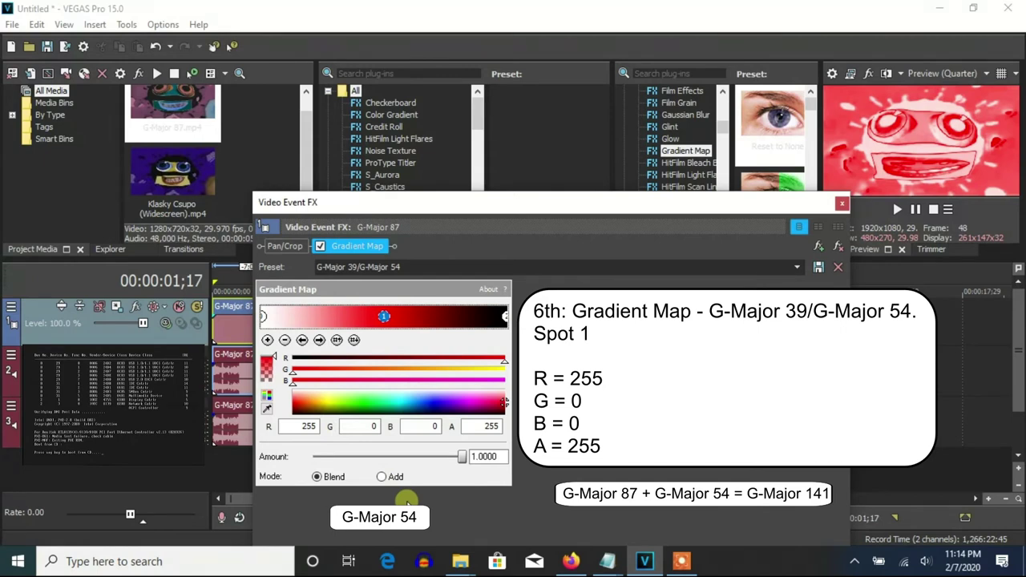
left_click(504, 320)
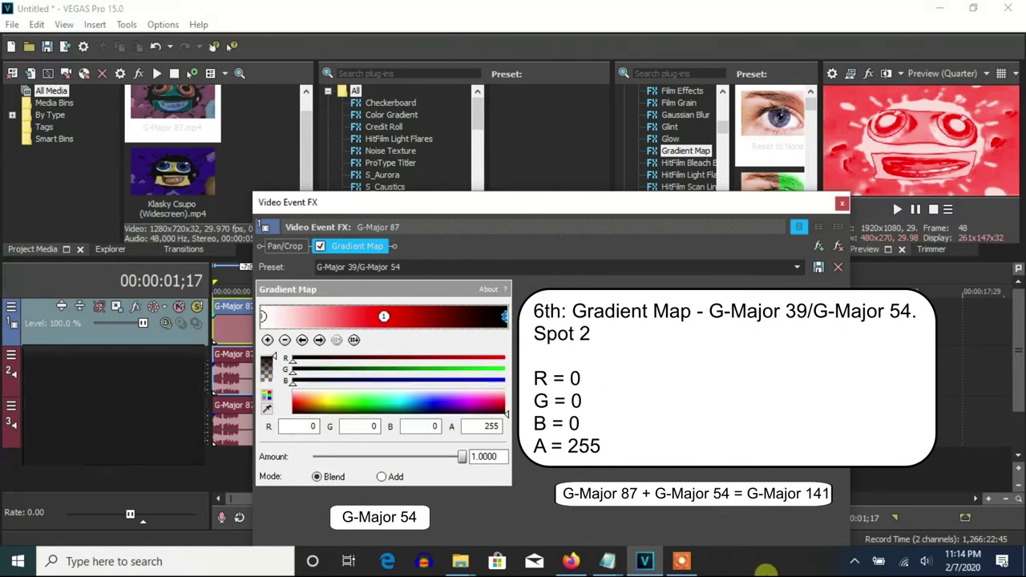
left_click(843, 206)
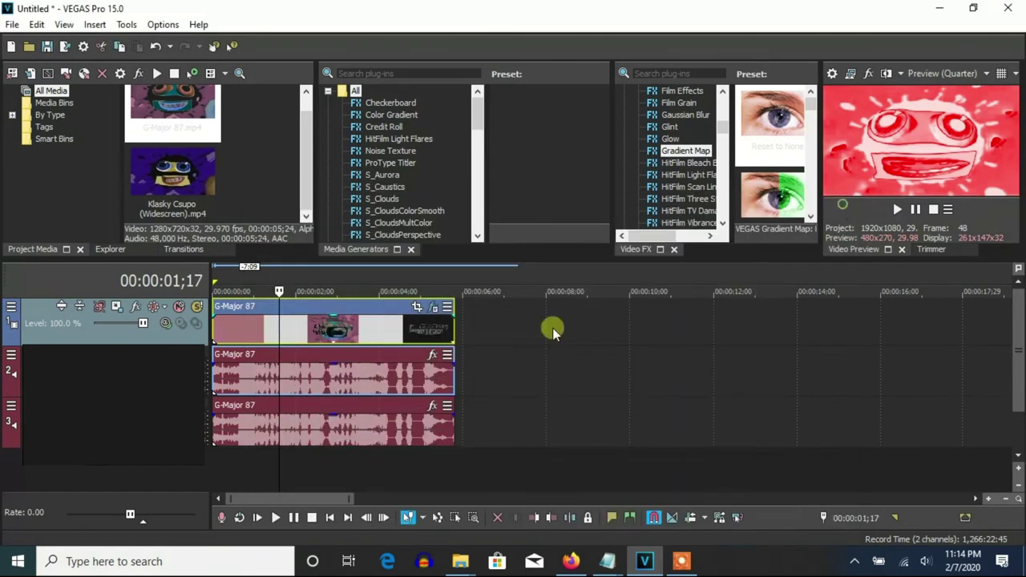
Step: Set the G-Major 87 audio event on track 2 to the élastique Pro method with a pitch change of 5
right_click(367, 370)
left_click(411, 542)
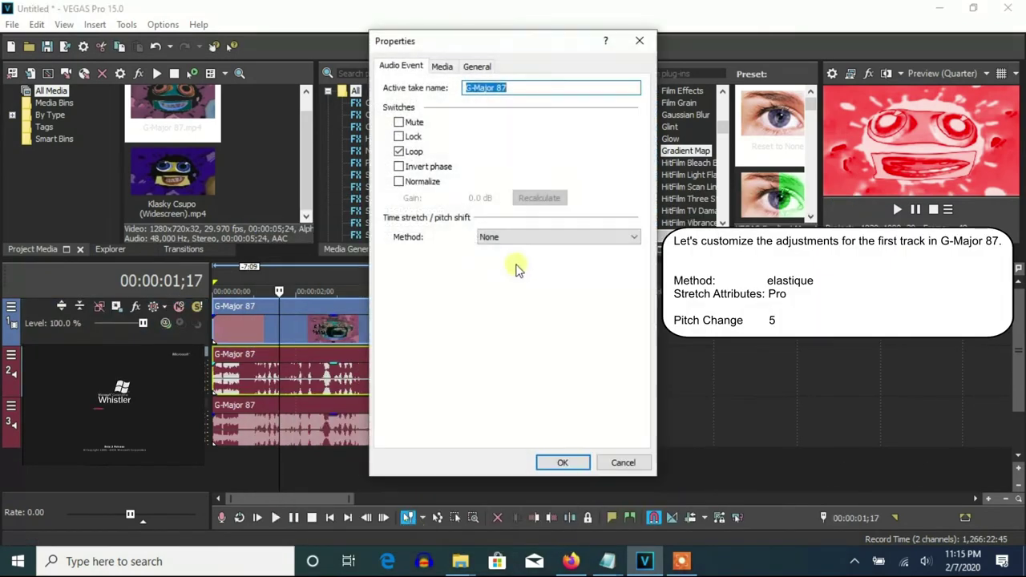
left_click(506, 236)
left_click(507, 263)
double_click(597, 316)
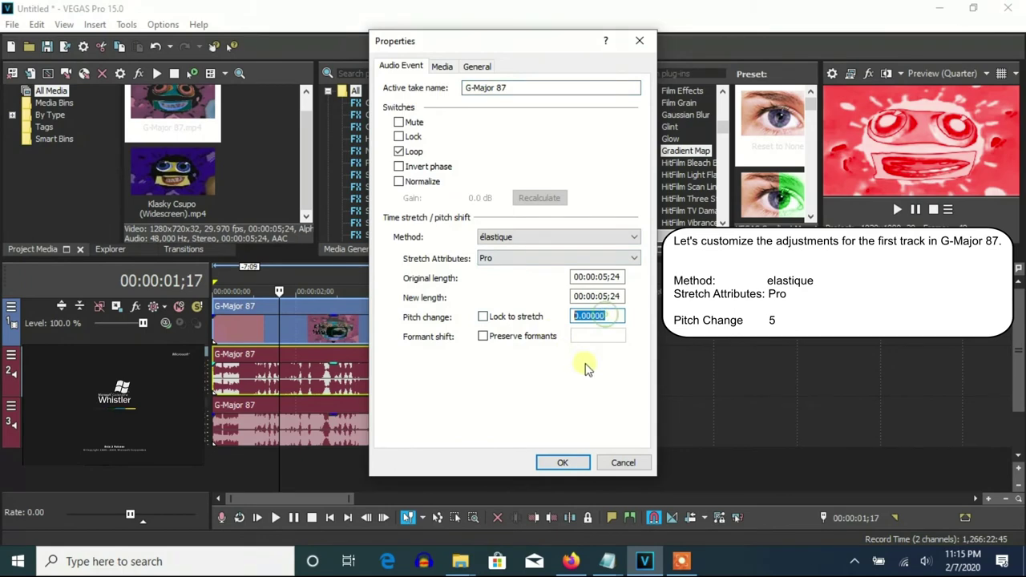
left_click(559, 467)
Step: Set the G-Major 87 audio event on track 3 to the élastique Pro method with a pitch change of 10
right_click(403, 433)
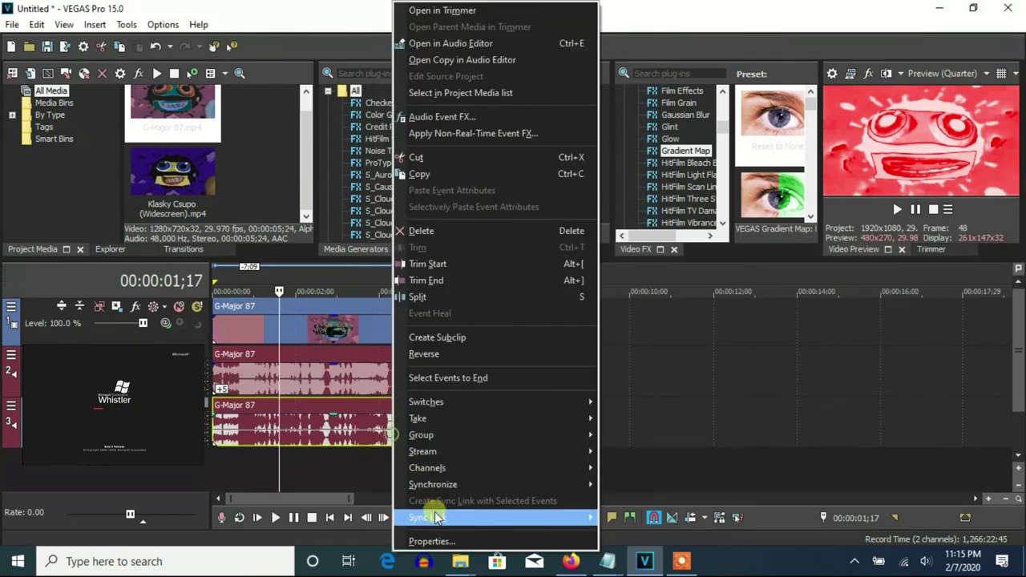
left_click(425, 538)
left_click(512, 237)
left_click(506, 263)
double_click(597, 316)
type("10")
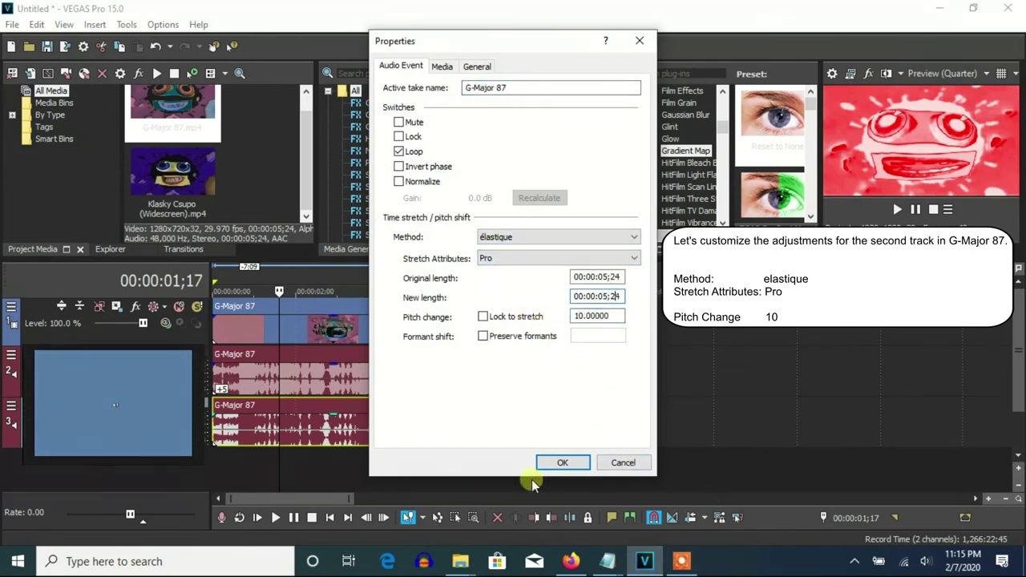
left_click(561, 464)
Step: Duplicate the third track and set the copied G-Major 87 audio event's pitch change to 14.19
right_click(591, 445)
left_click(634, 291)
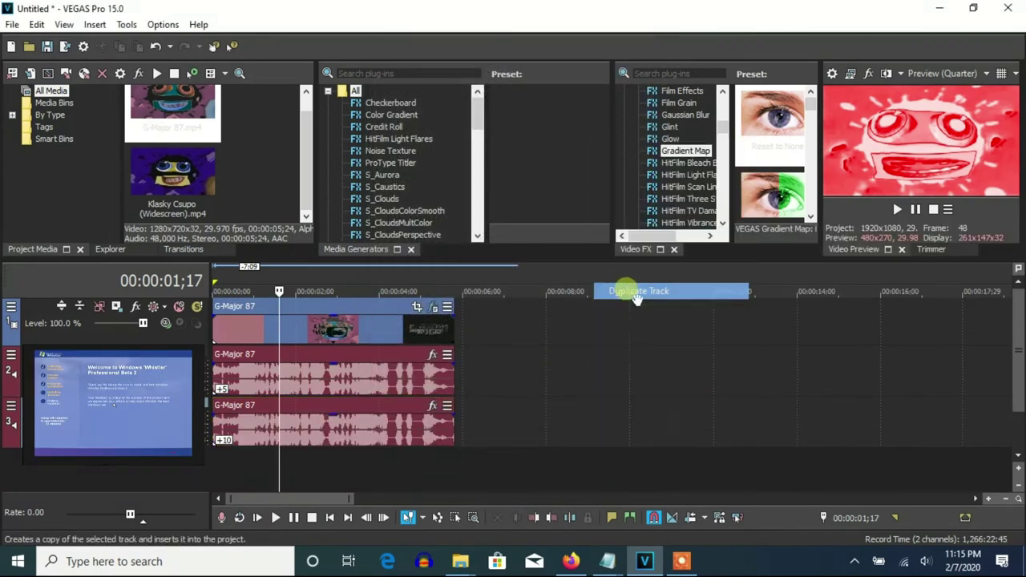
right_click(351, 484)
left_click(384, 539)
left_click_drag(611, 315, 592, 318)
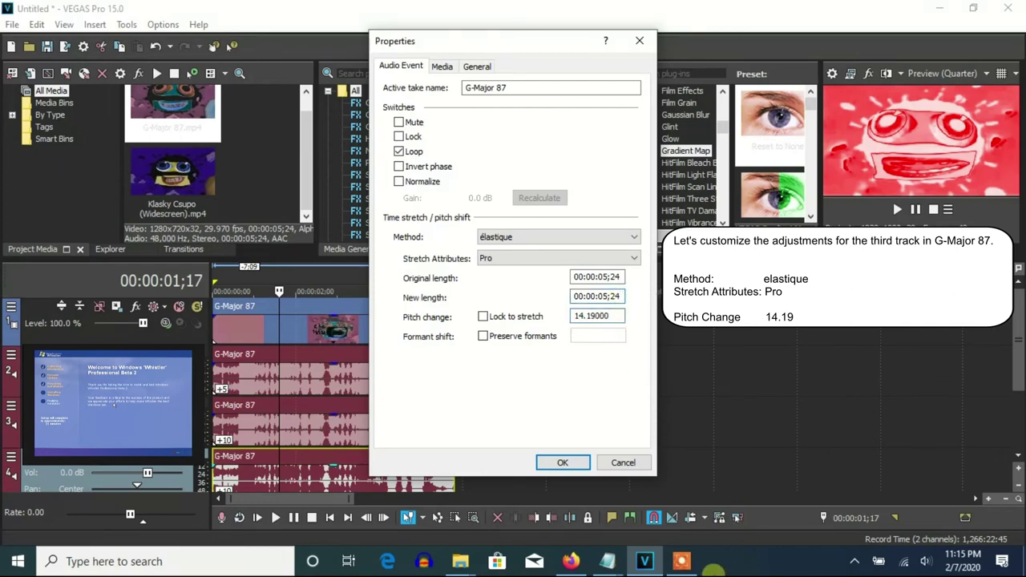
left_click(563, 463)
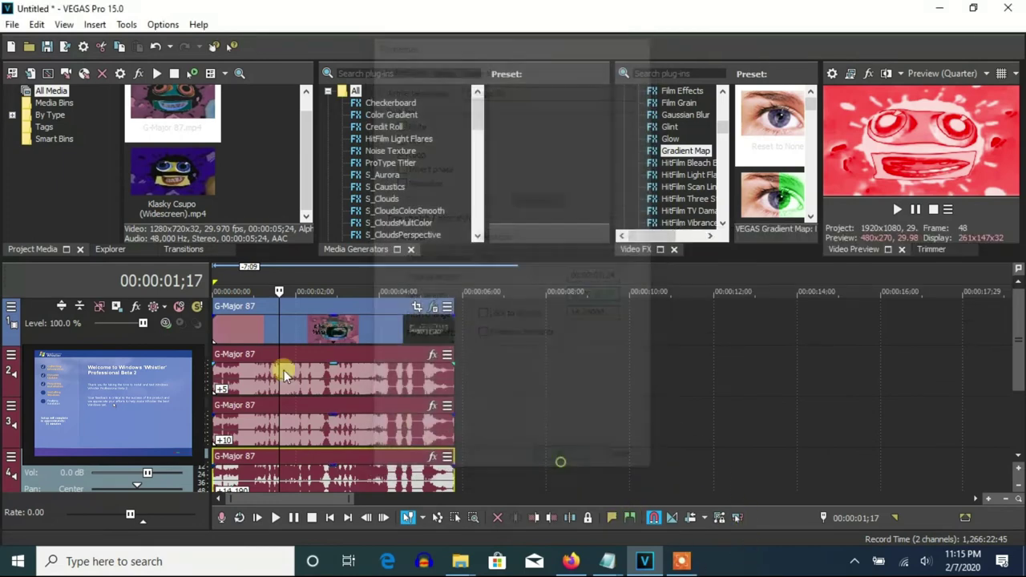
Step: Play the combined G-Major 141 result from the start of the timeline
left_click(218, 330)
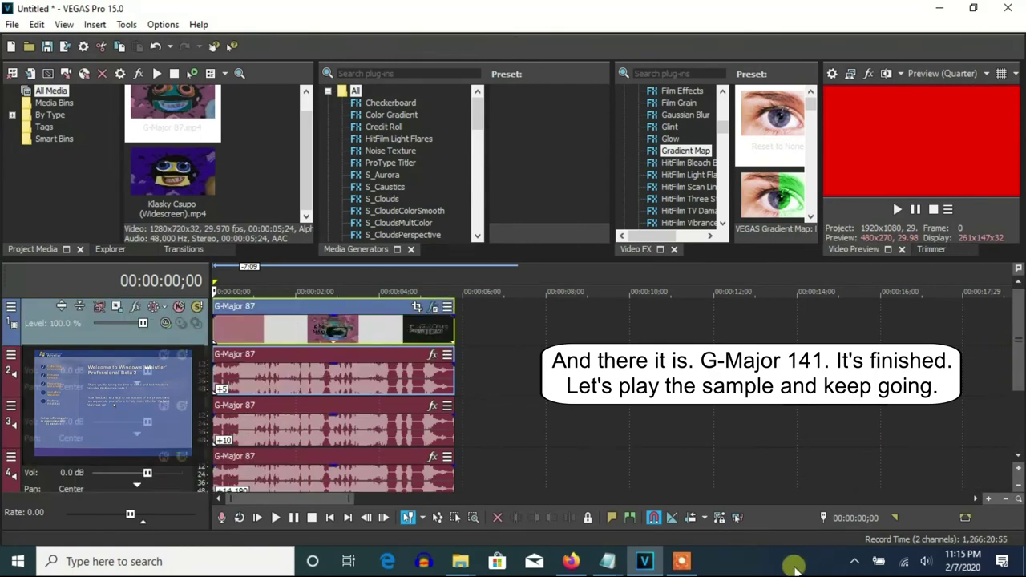
left_click(897, 208)
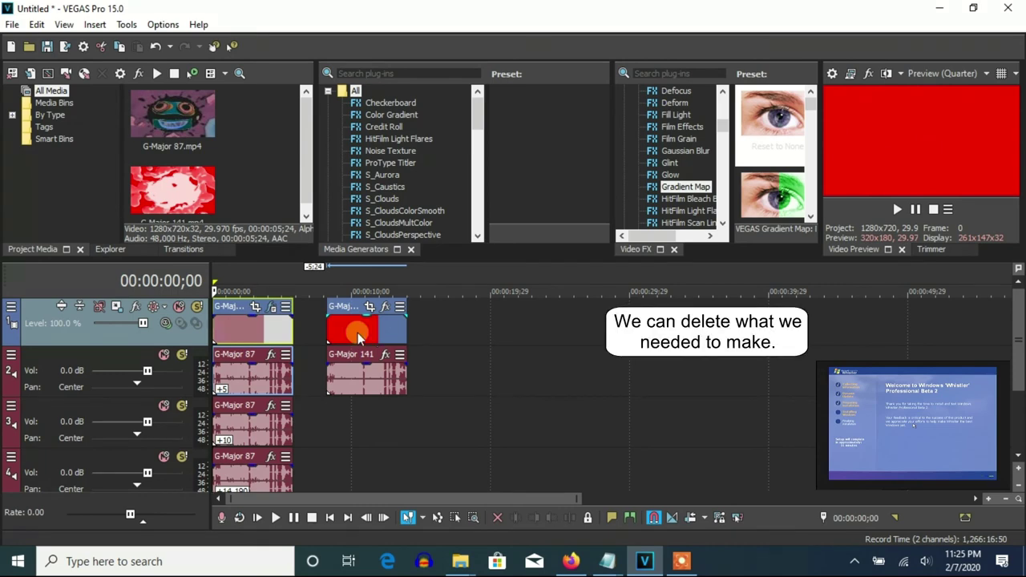
Step: Delete the G-Major 87 events from all tracks and move the G-Major 141 video and audio events to the timeline start
right_click(247, 491)
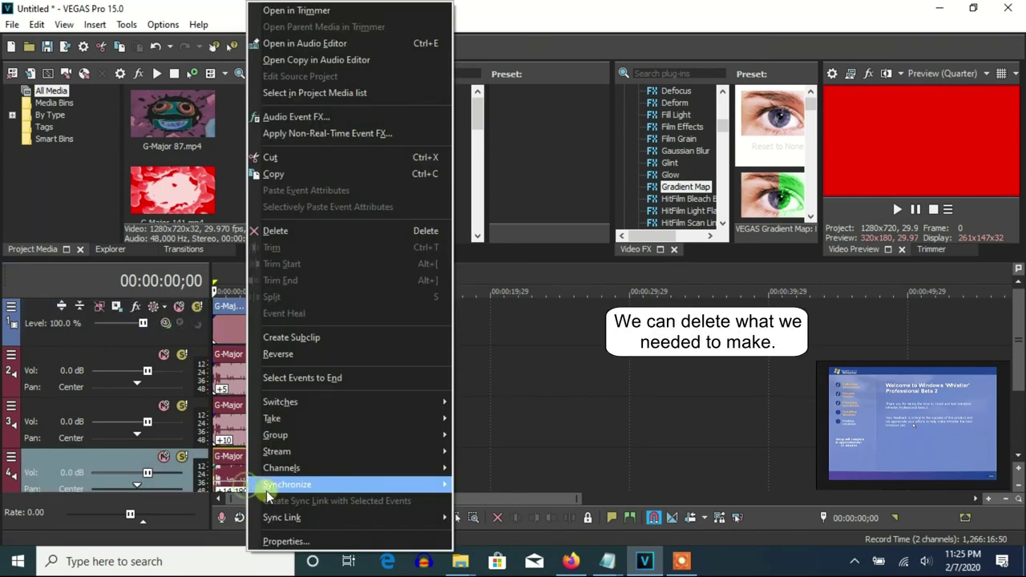
left_click(282, 230)
right_click(269, 362)
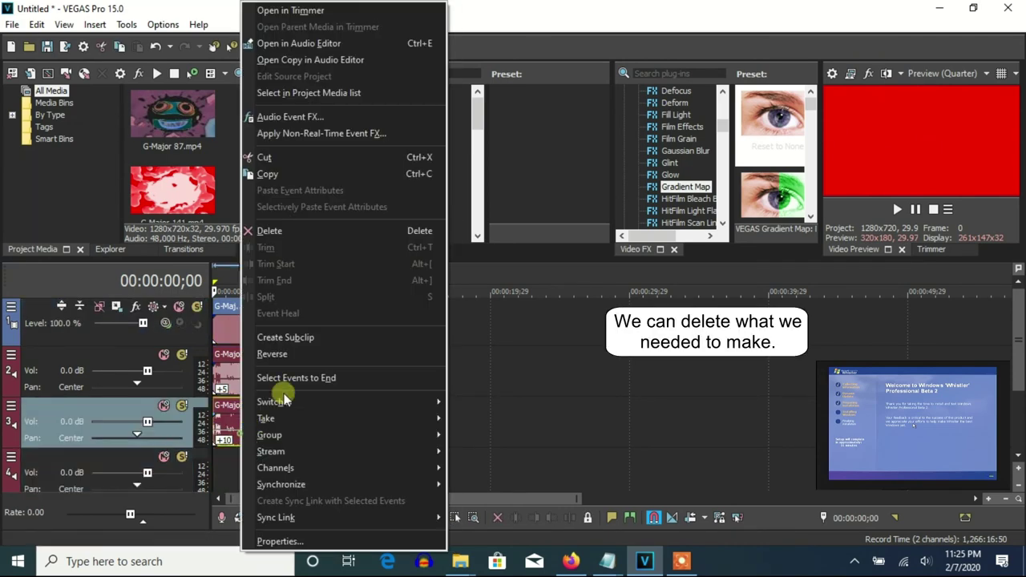
left_click(269, 229)
left_click(224, 343)
key("Delete")
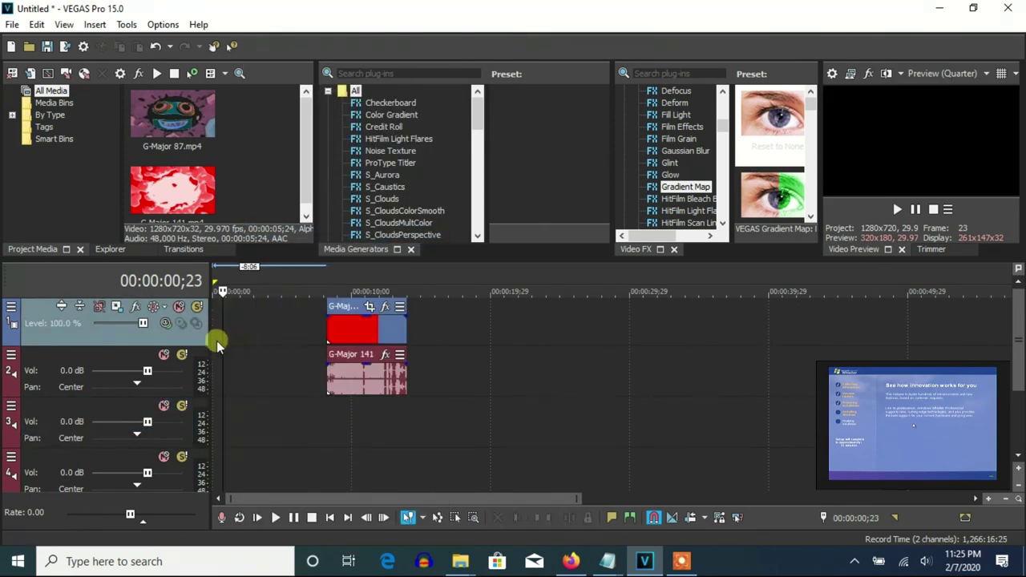
left_click_drag(365, 325, 237, 328)
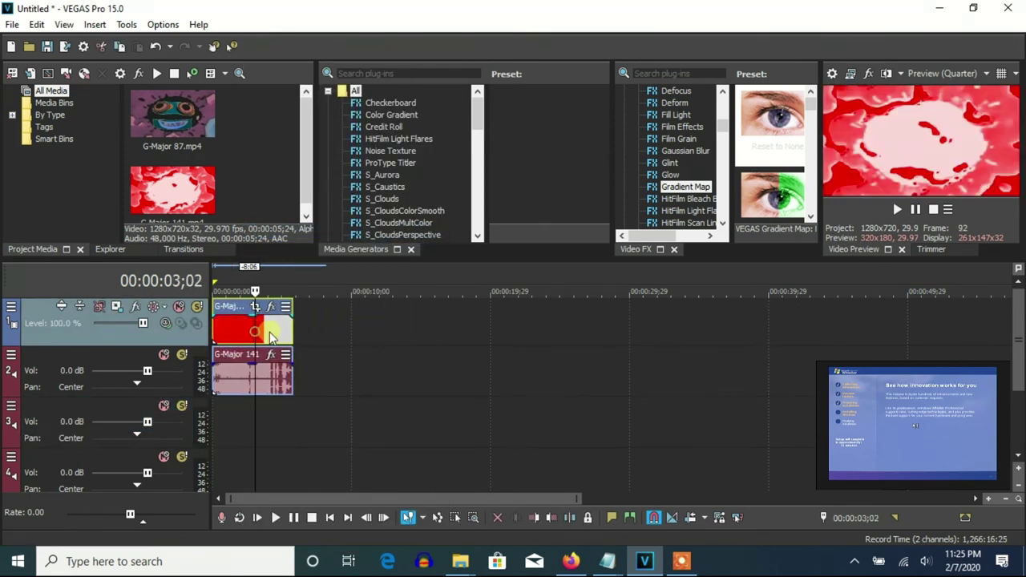
Step: Add an HSL Adjust effect with the Max Saturation preset to the G-Major 141 video event and close the effect settings
right_click(238, 329)
left_click(321, 108)
scroll(672, 168, "down", 1)
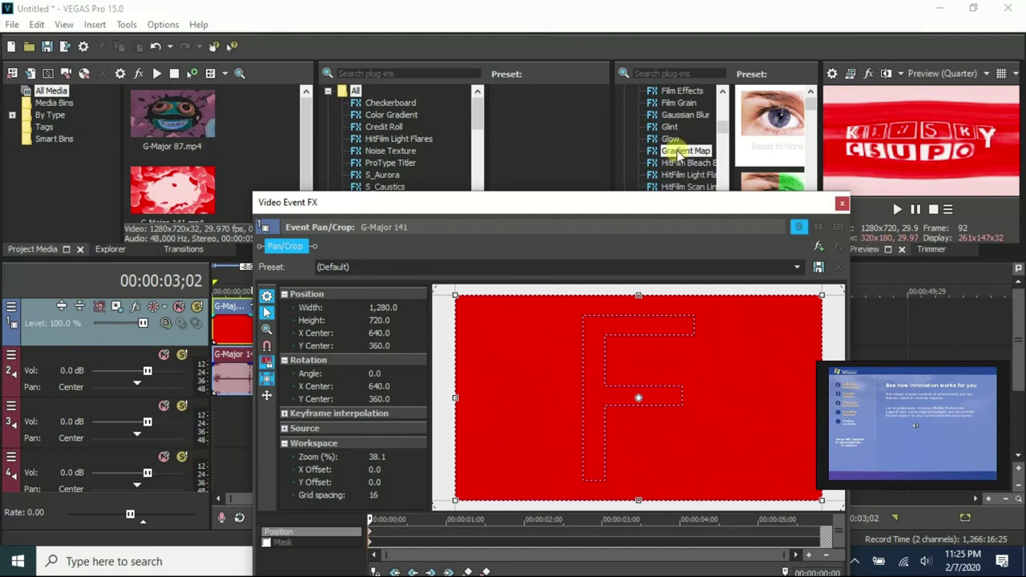
scroll(679, 165, "down", 3)
left_click(678, 140)
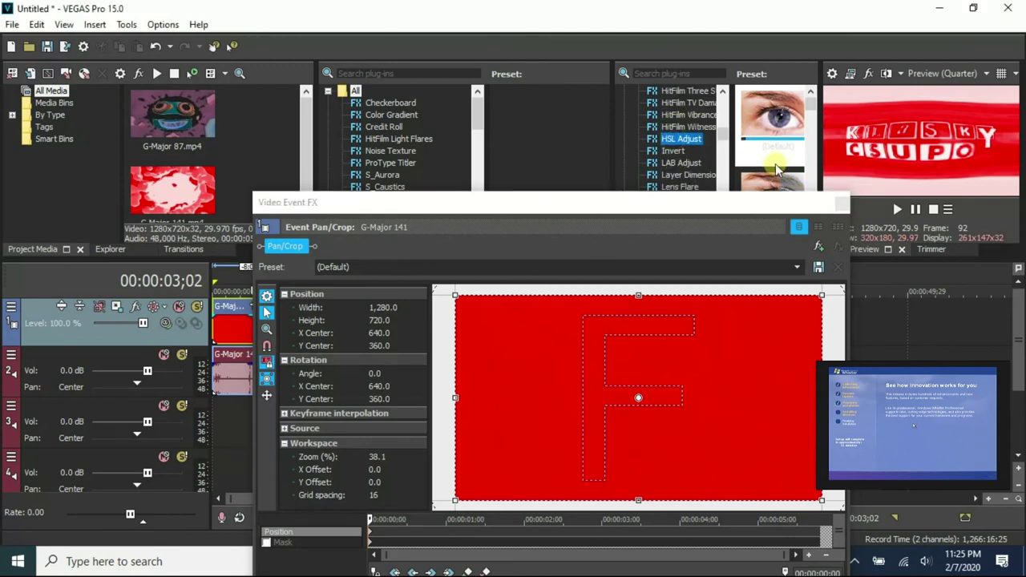
left_click_drag(778, 155, 614, 396)
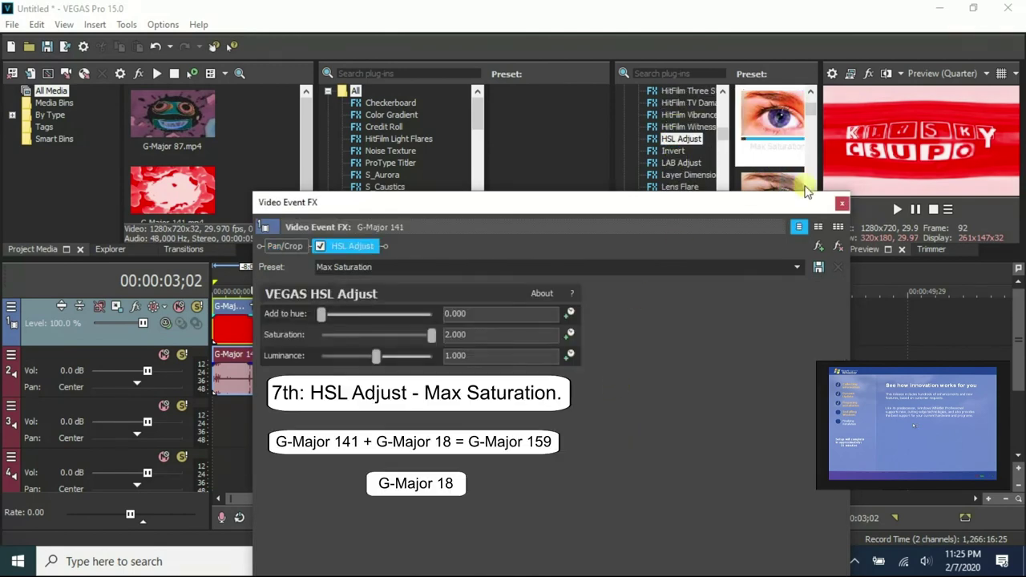
left_click(843, 204)
Step: Set the G-Major 141 audio event on track 2 to the élastique Pro method with a pitch change of -8
right_click(290, 391)
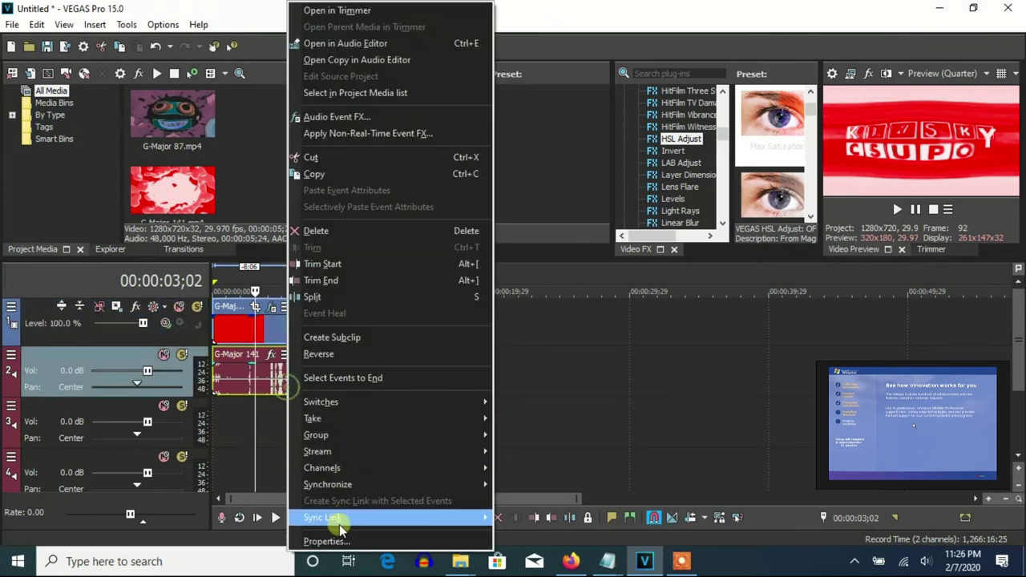
left_click(333, 518)
left_click(597, 316)
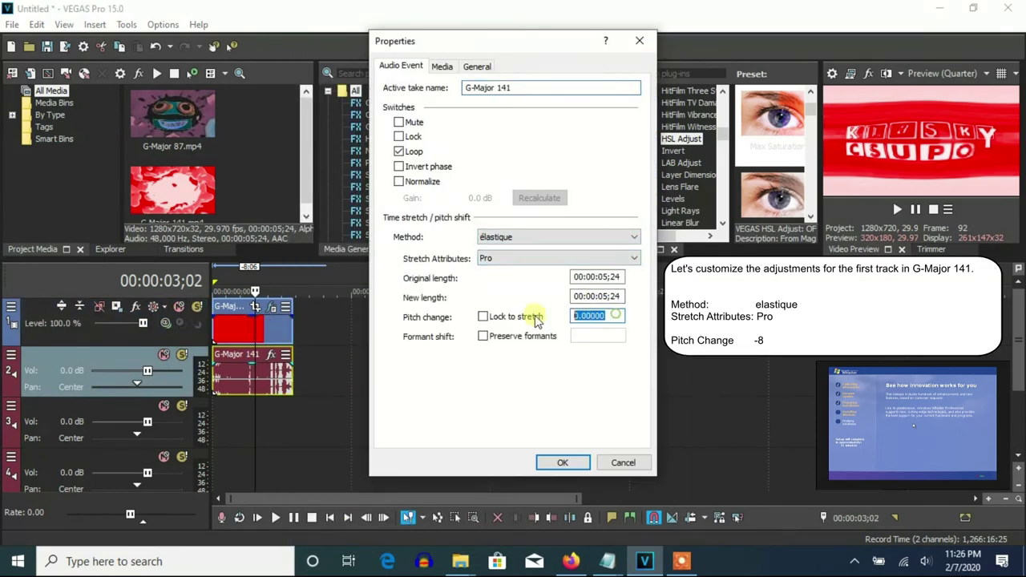
type("-8")
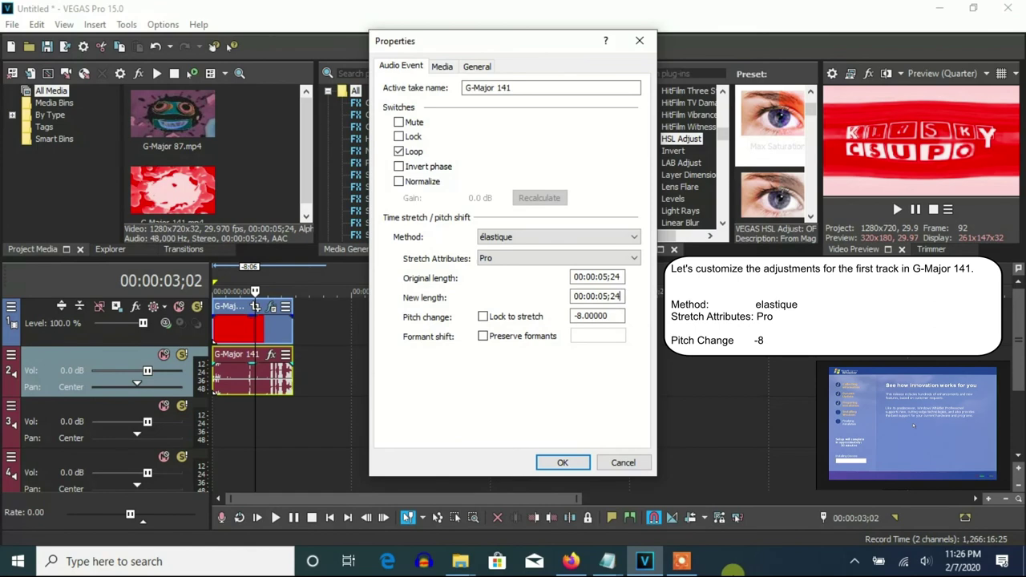
left_click(563, 463)
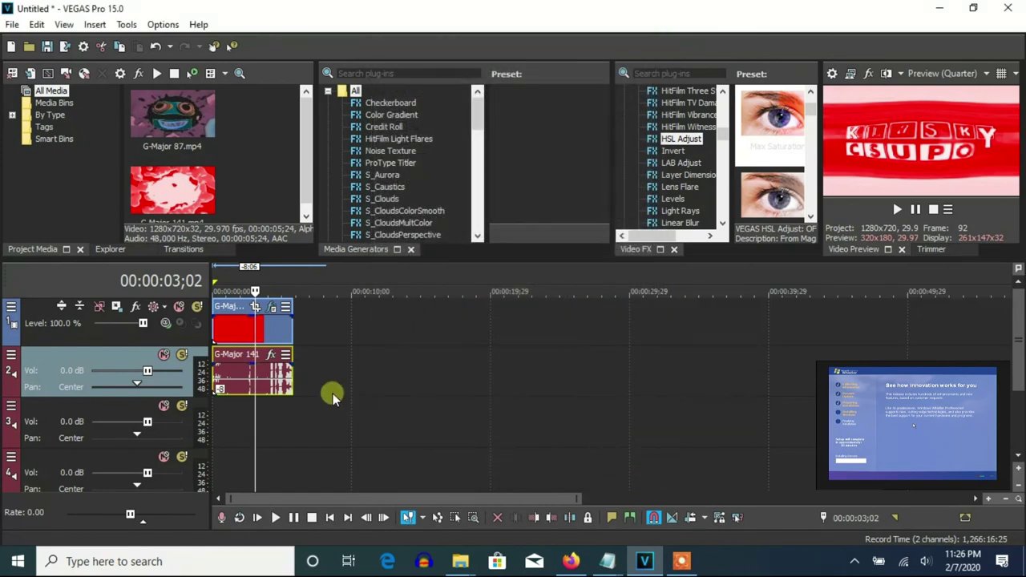
Step: Duplicate the G-Major 141 audio track and set the copied event's pitch change to 0
right_click(333, 371)
left_click(355, 235)
right_click(275, 435)
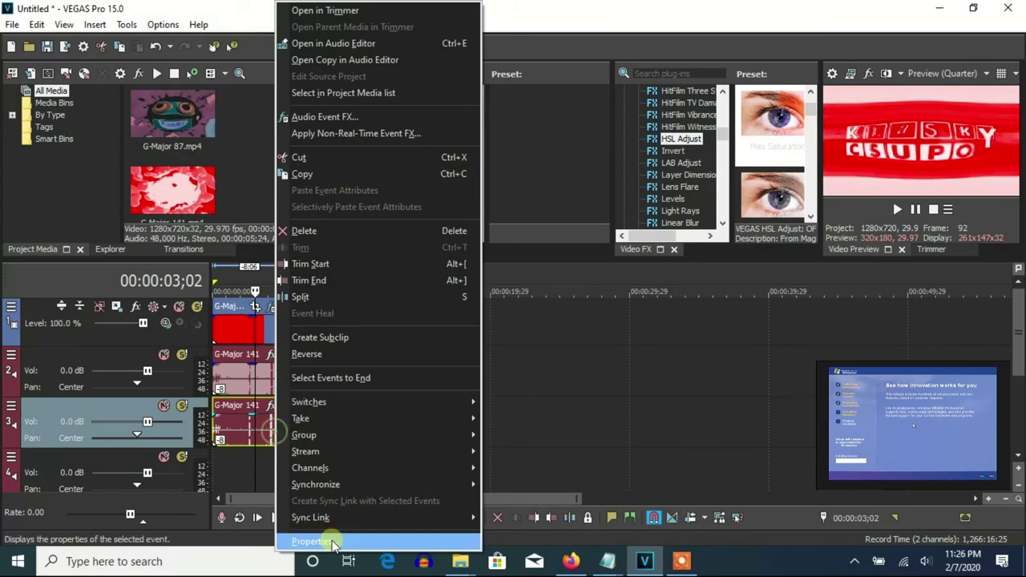
left_click(328, 541)
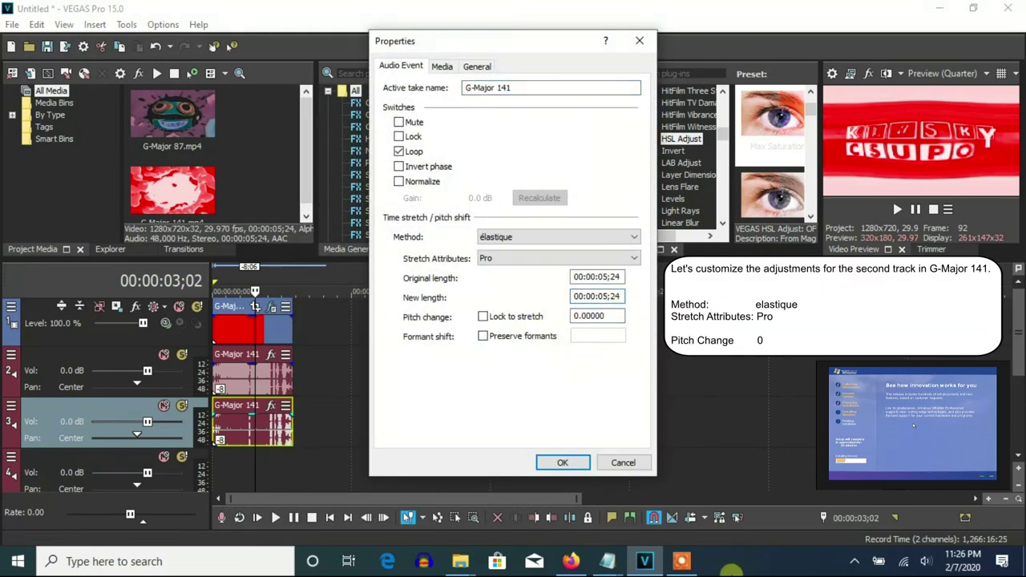
left_click(563, 463)
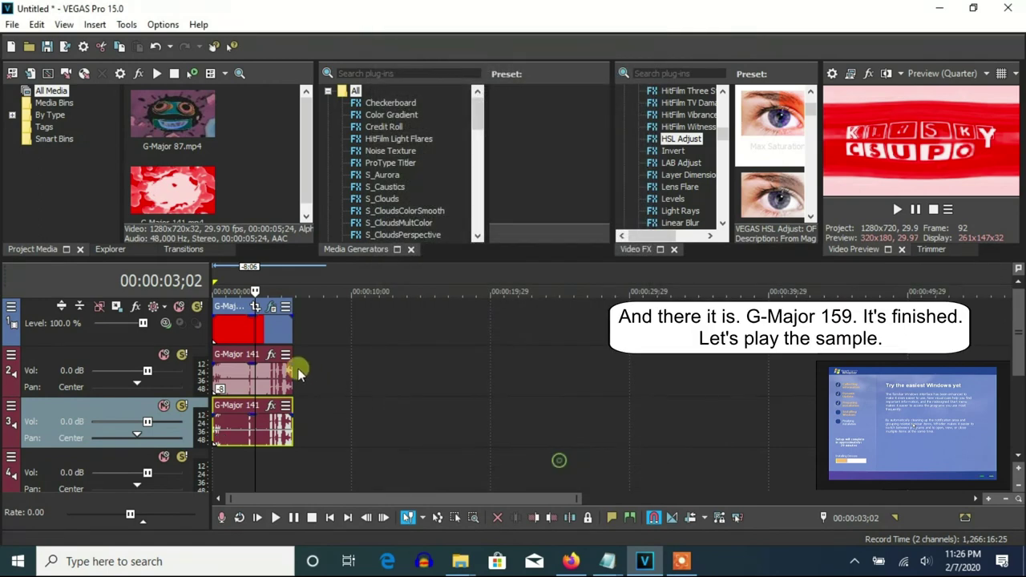
Step: Play the finished G-Major 159 effect from the start of the timeline to review it
left_click(215, 328)
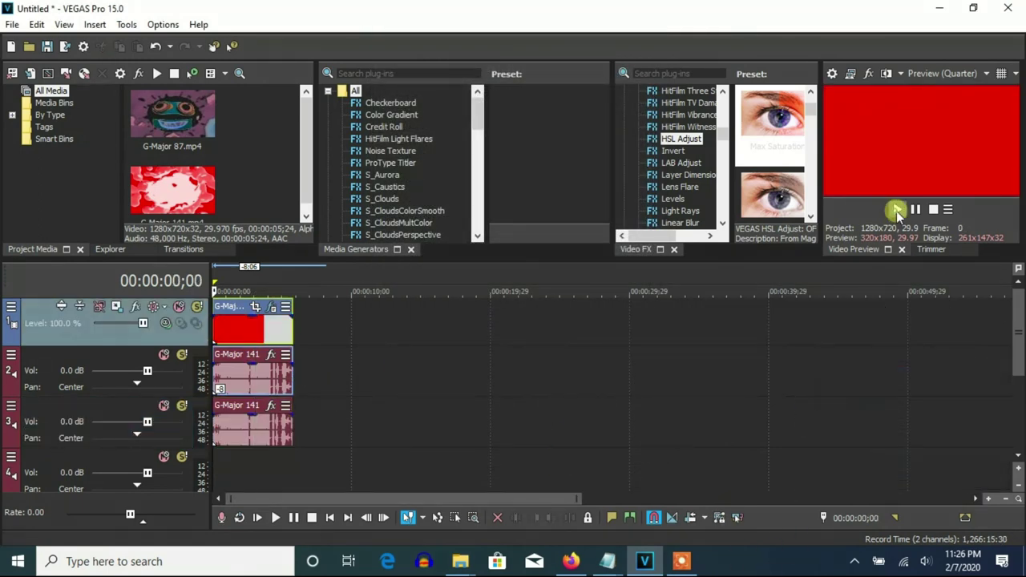
left_click(897, 209)
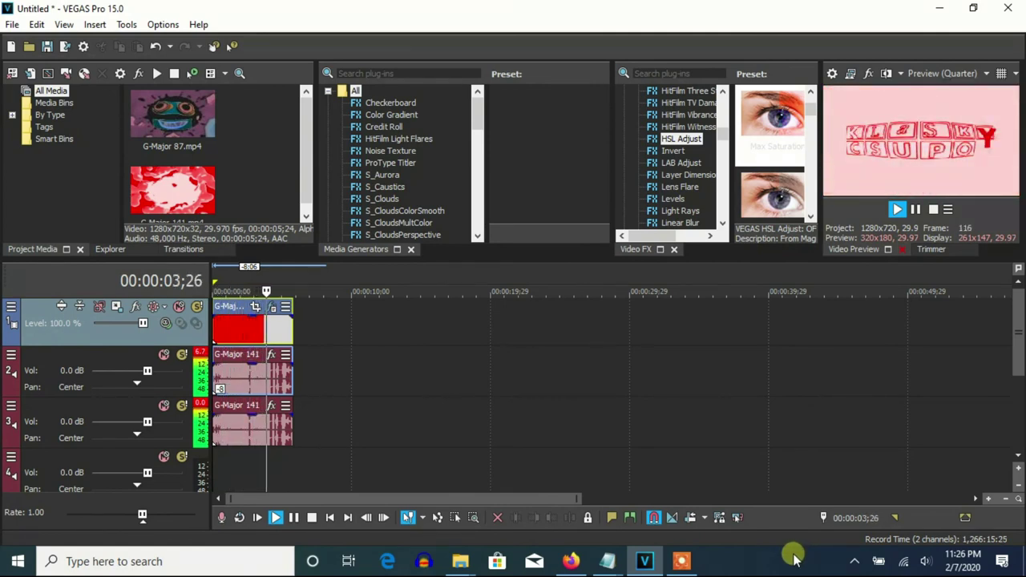
left_click(915, 209)
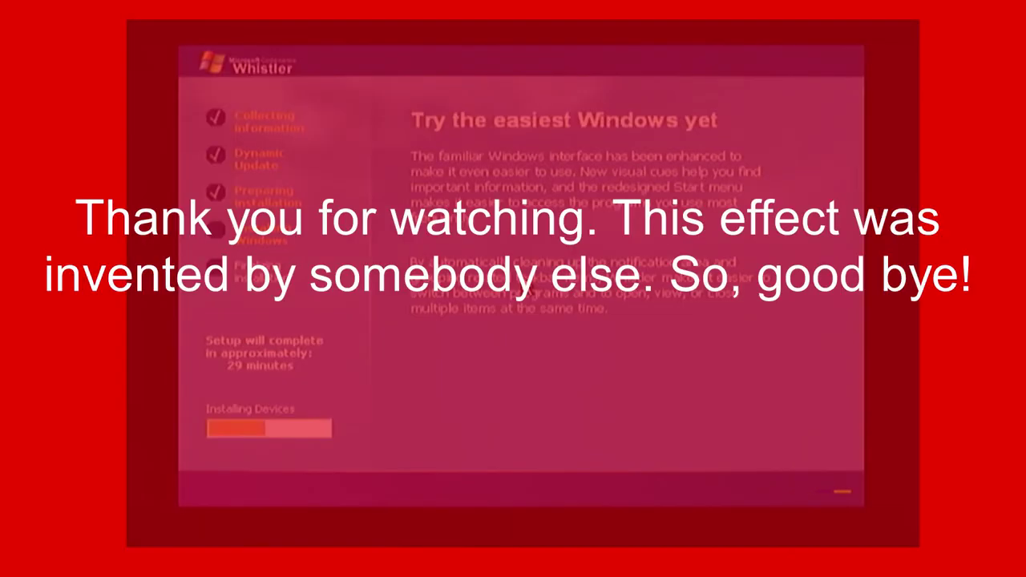